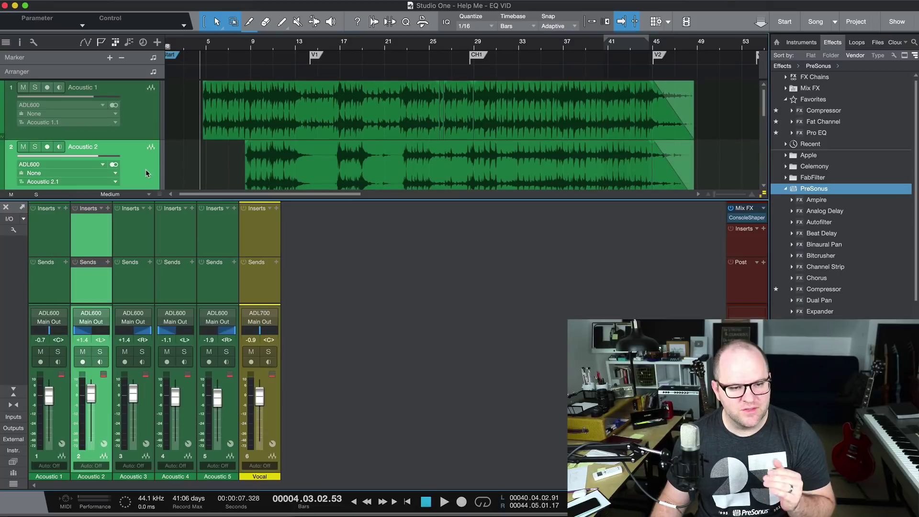
- Hide the mixer console and play the full arrangement from just before the first Acoustic 1 clip
scroll(299, 149, down, 5)
scroll(299, 149, down, 2)
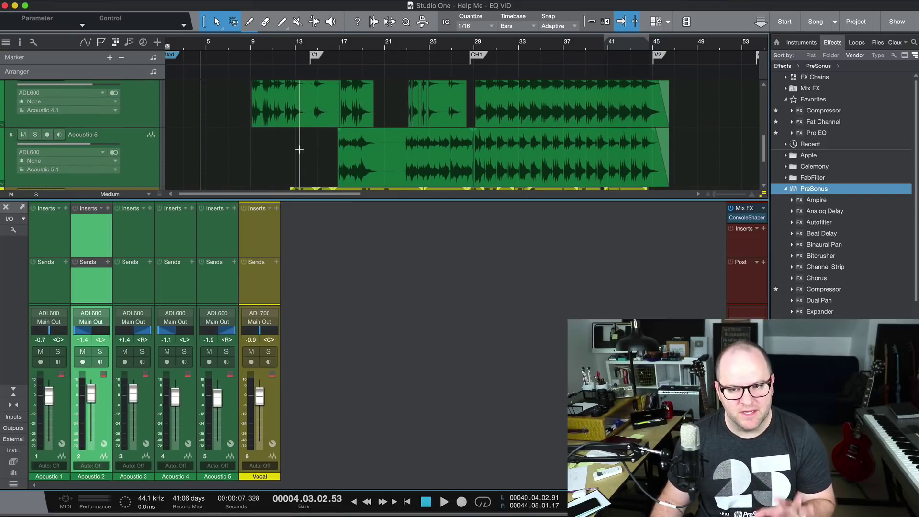
key(F3)
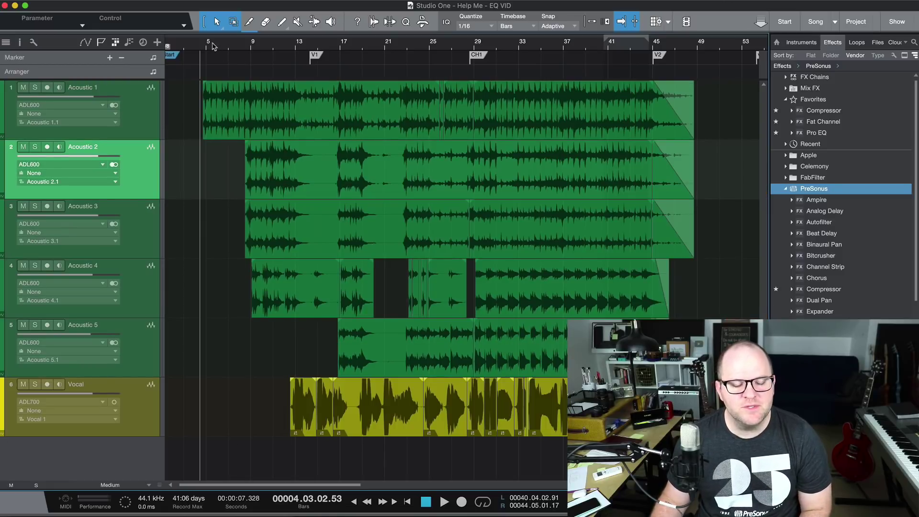
scroll(213, 46, up, 3)
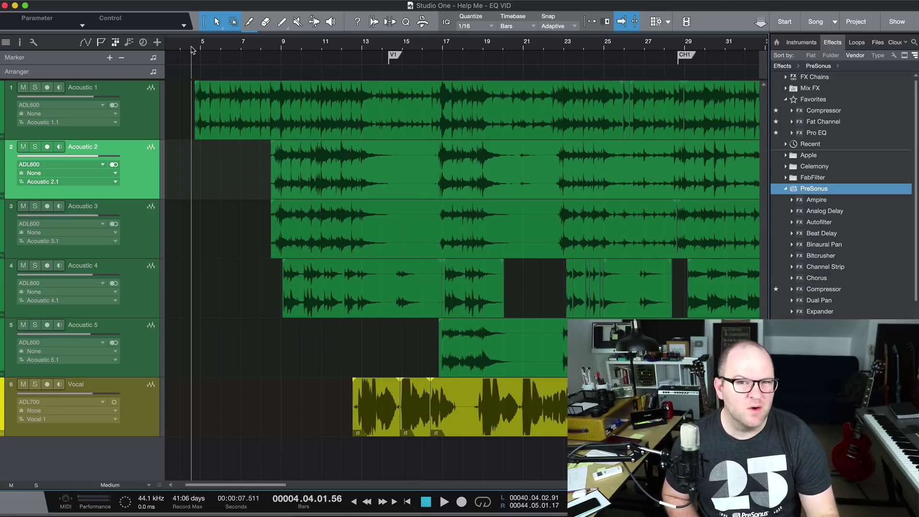
key(space)
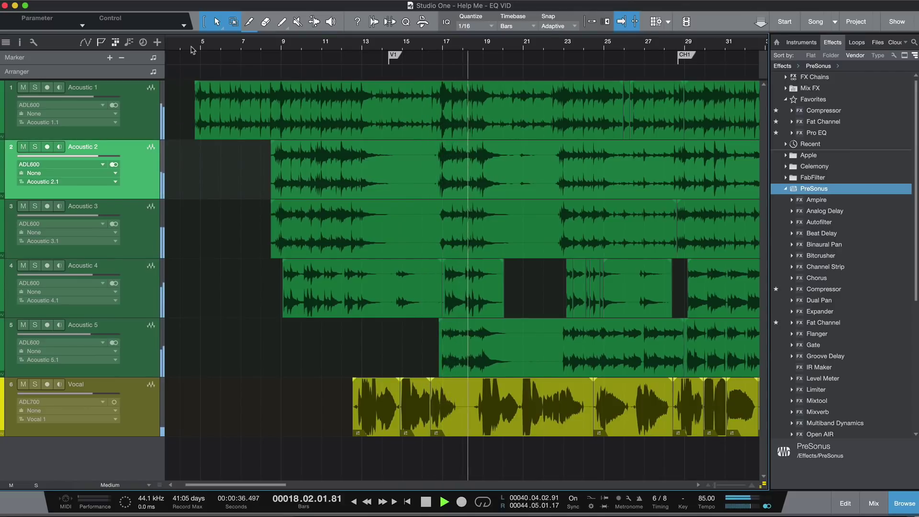
key(space)
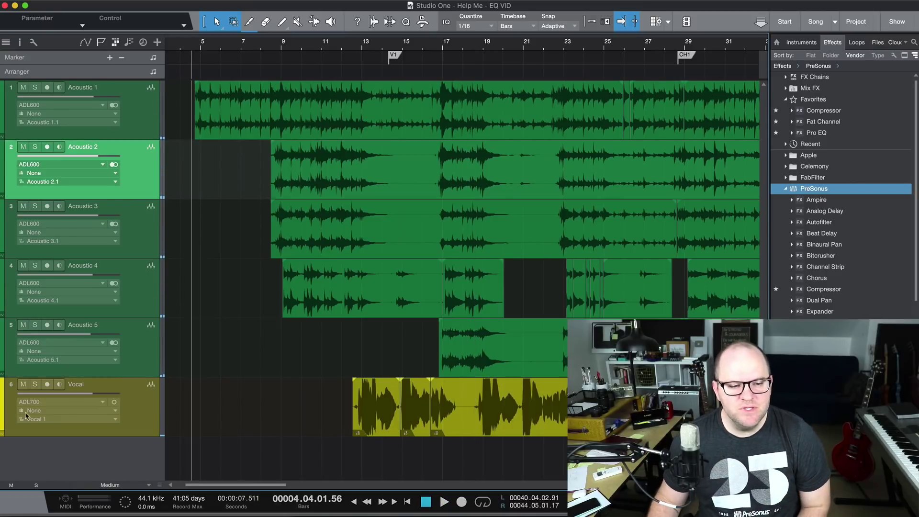
- Mute the Acoustic 2 through Acoustic 5 and Vocal tracks, and select the Acoustic 1 track
shift+click(136, 407)
key(m)
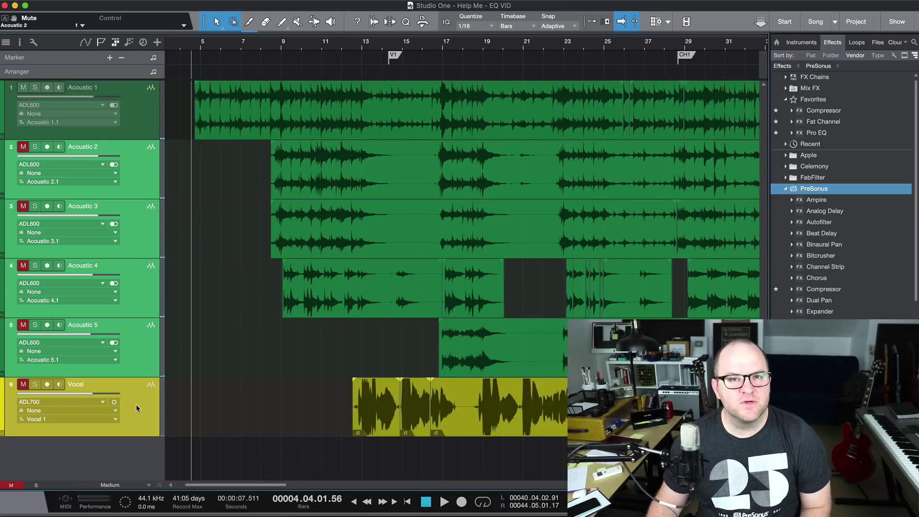
click(150, 100)
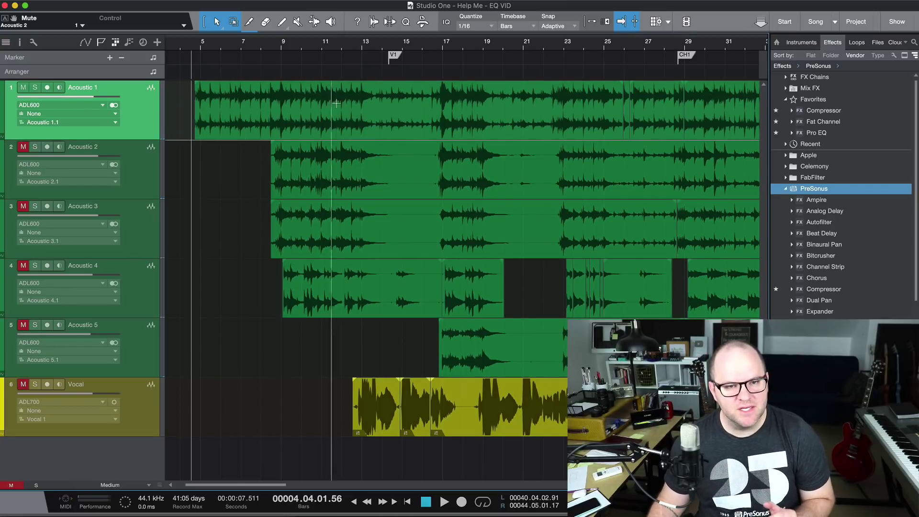
- Select the first Acoustic 1 clip and set the loop range to span it
drag(366, 104, 592, 122)
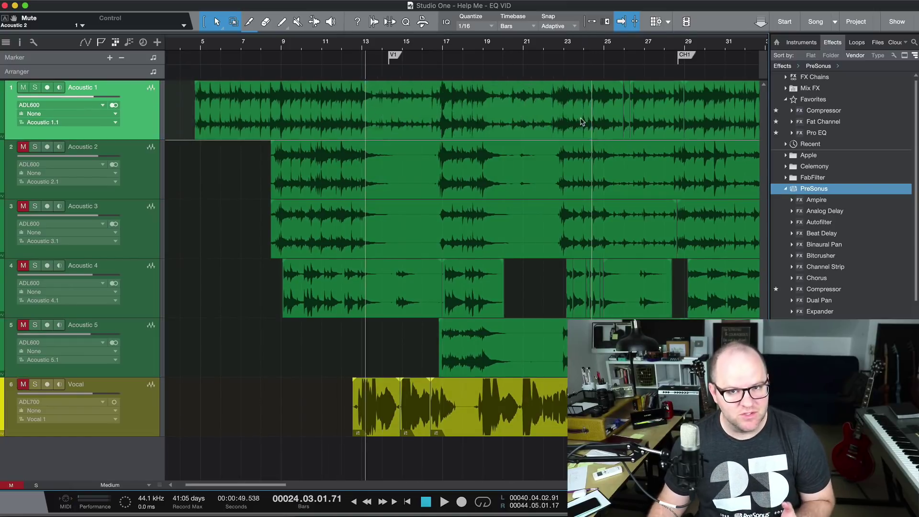
key(p)
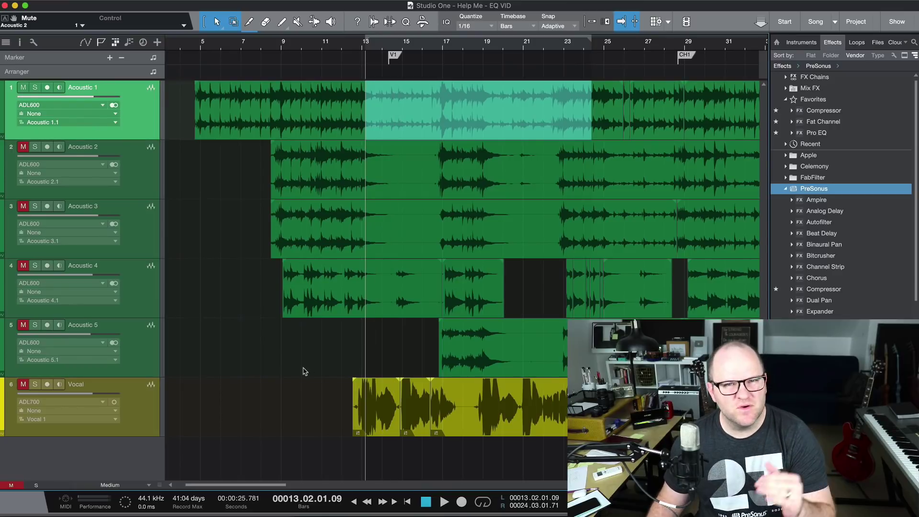
click(259, 115)
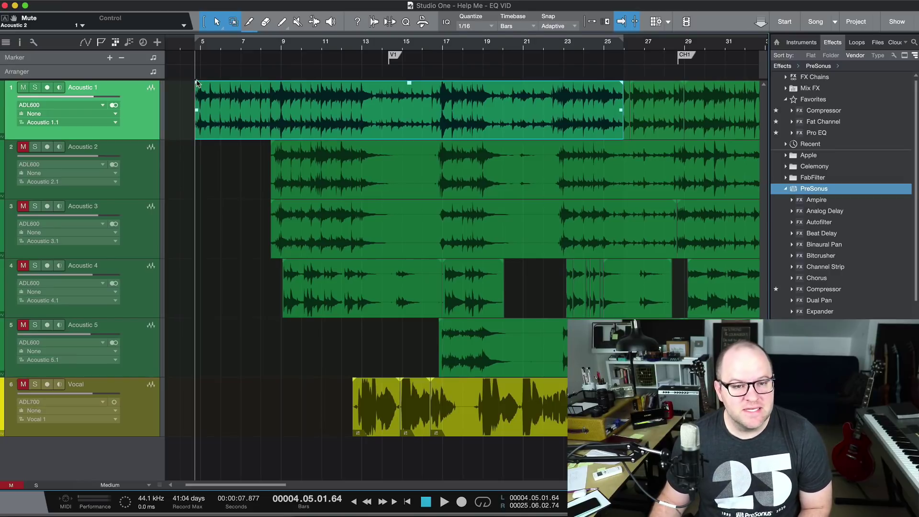
- Audition the opening notes of the first Acoustic 1 clip with the other tracks muted
key(e)
key(e)
key(e)
key(e)
key(space)
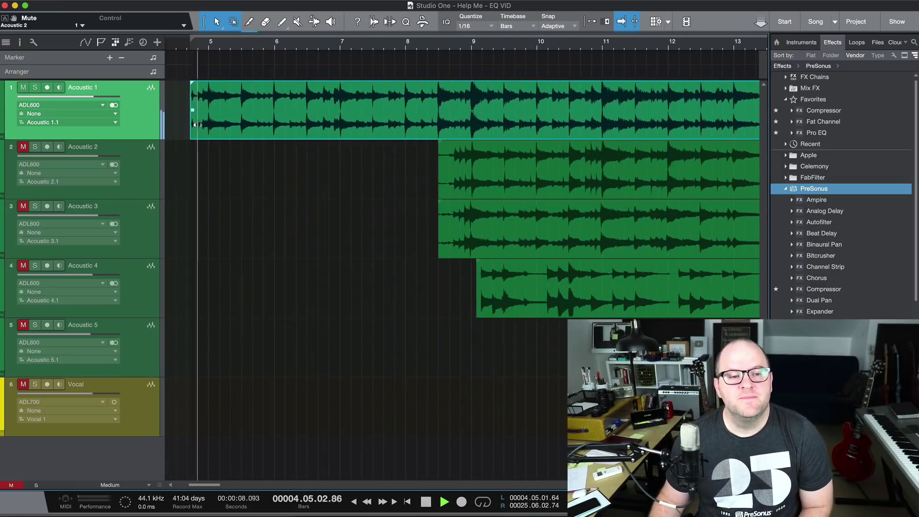
key(space)
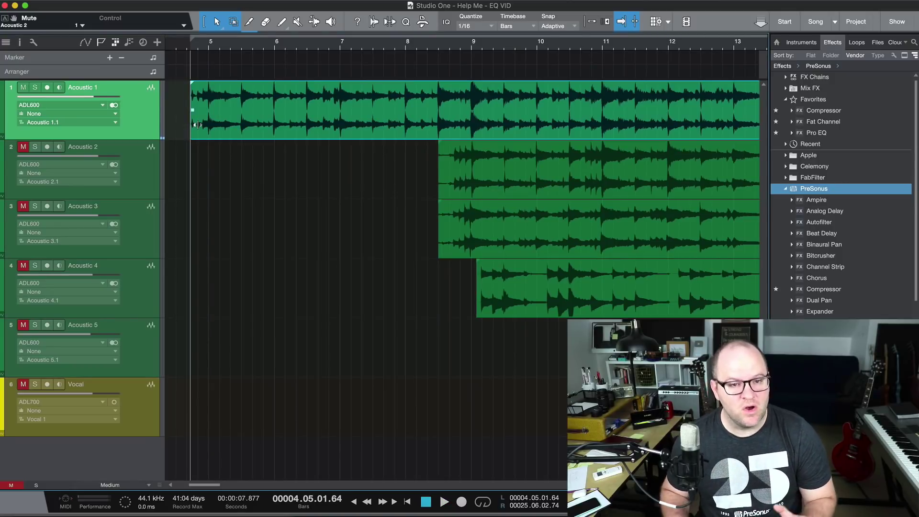
key(F3)
key(F3)
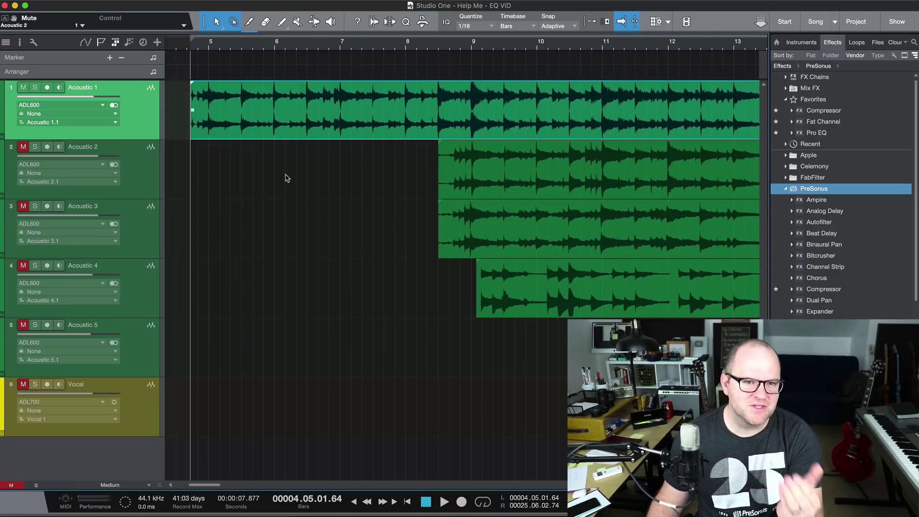
- Play the Acoustic 1 intro twice from the clip's start to judge the guitar's tone
key(e)
key(e)
key(e)
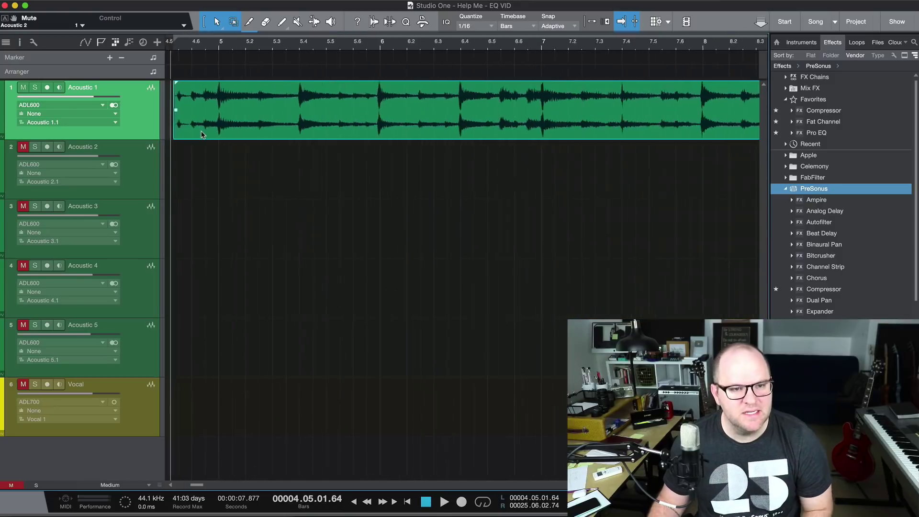
key(w)
key(w)
key(w)
key(w)
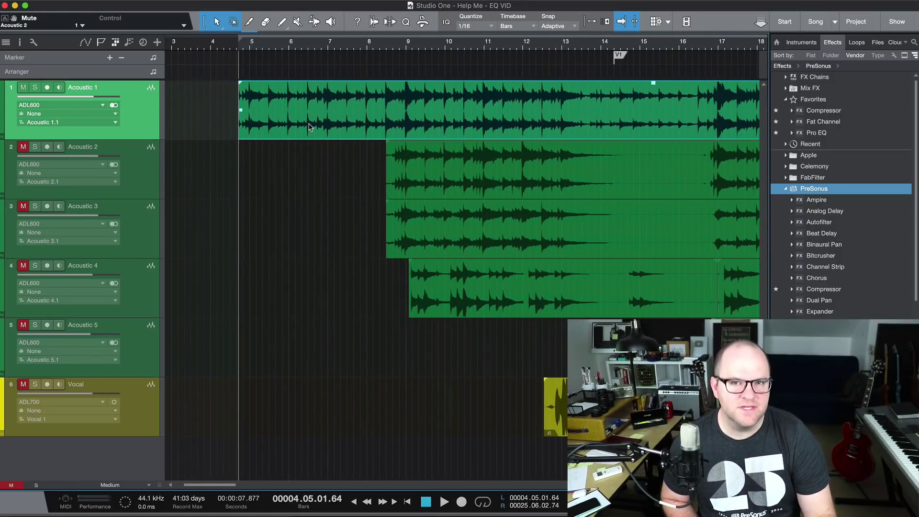
key(space)
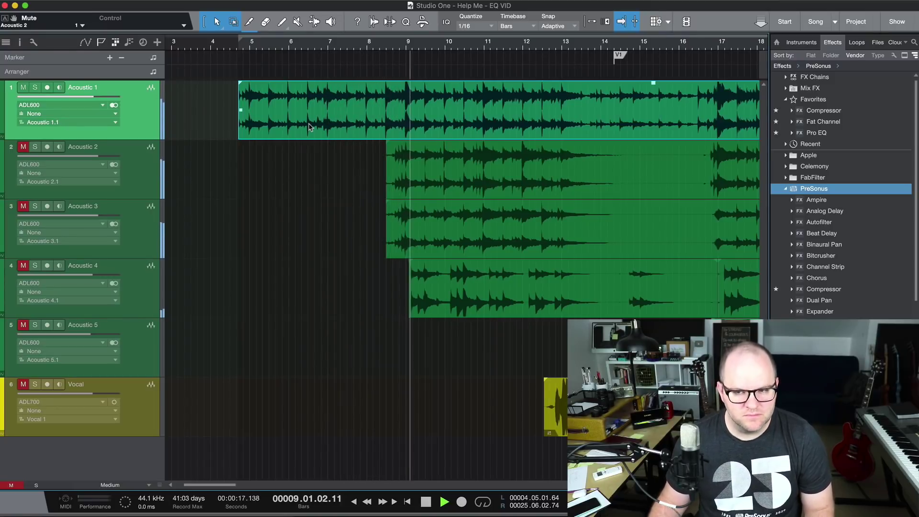
key(space)
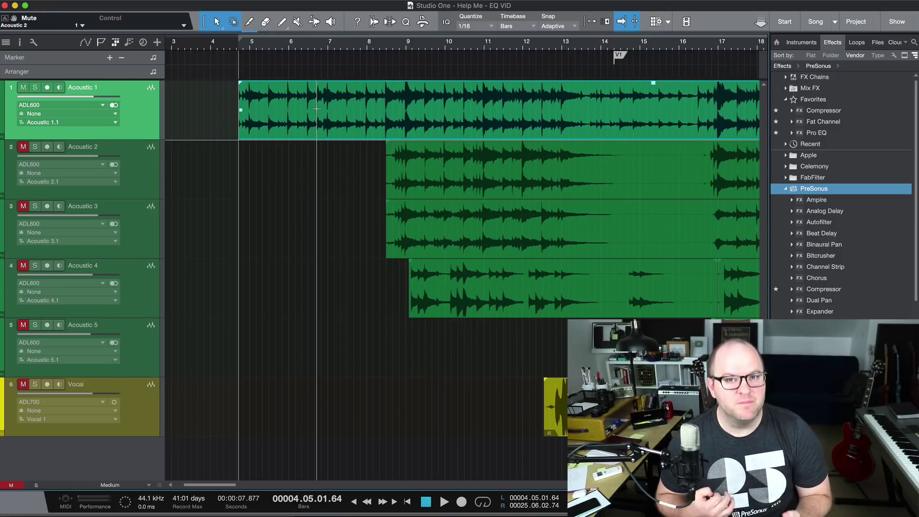
key(space)
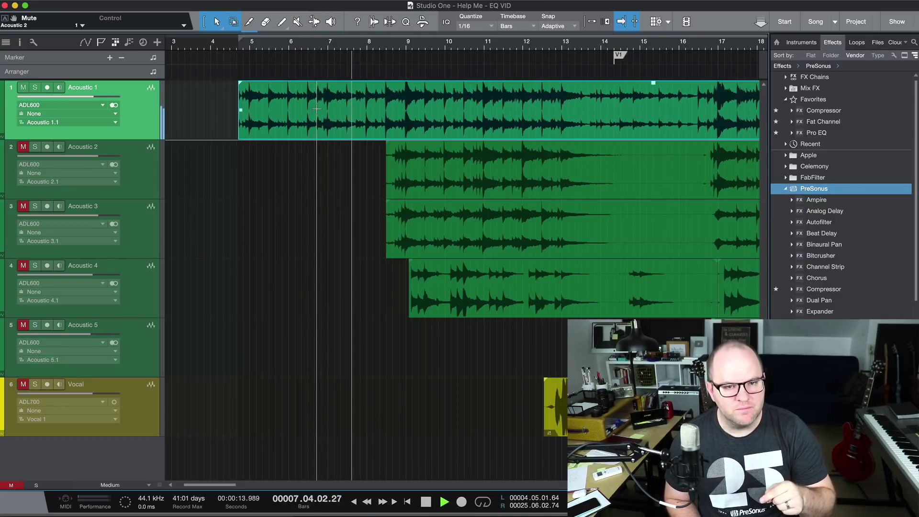
key(space)
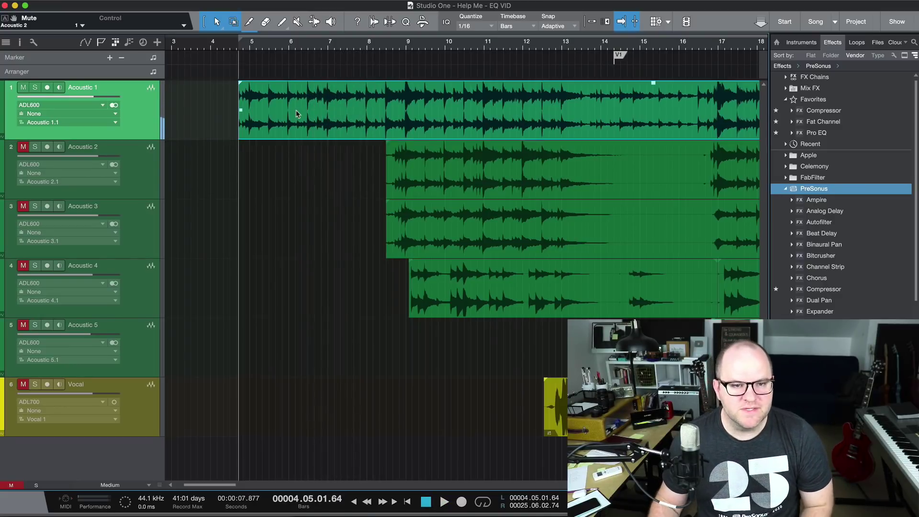
- Examine the first bars of the Acoustic 1 waveform up close while playing them from the clip's start
key(e)
key(e)
key(e)
key(e)
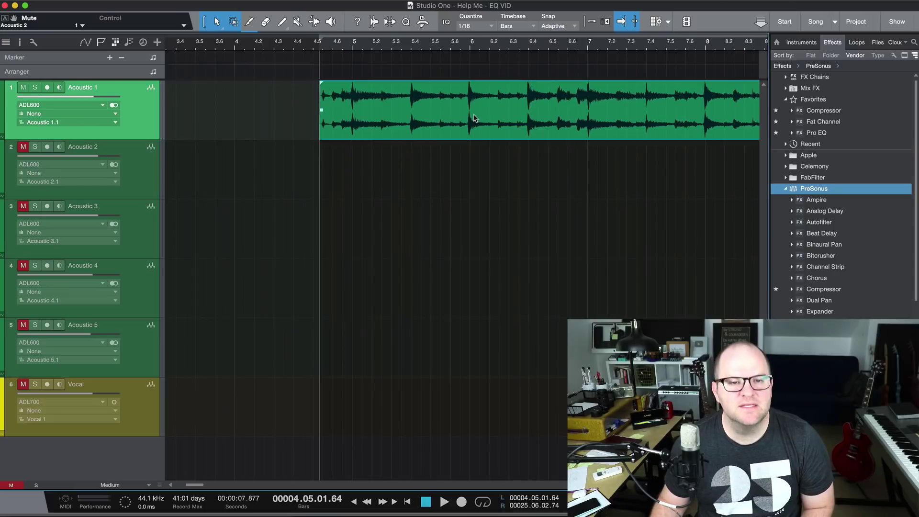
scroll(474, 117, right, 2)
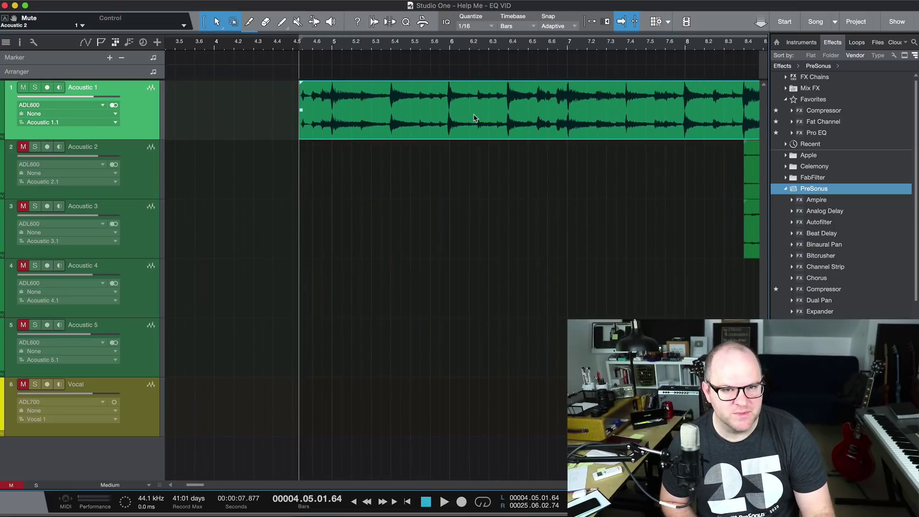
key(space)
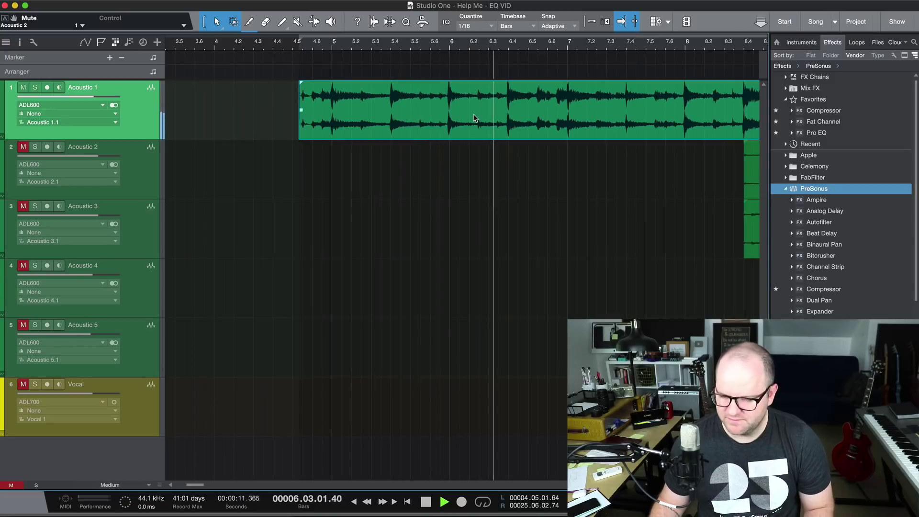
key(space)
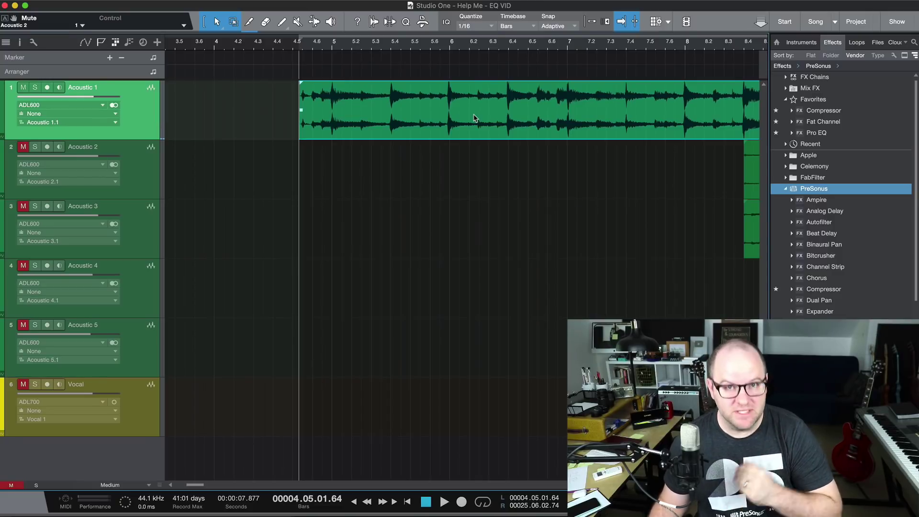
key(w)
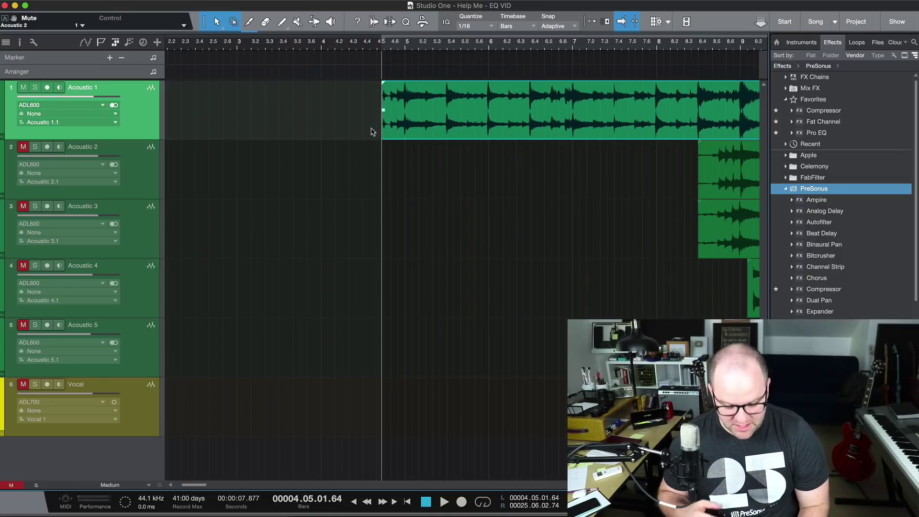
- Insert Pro EQ on the Acoustic 1 track and play the clip to view its third-octave spectrum
drag(835, 138, 488, 117)
drag(439, 56, 306, 75)
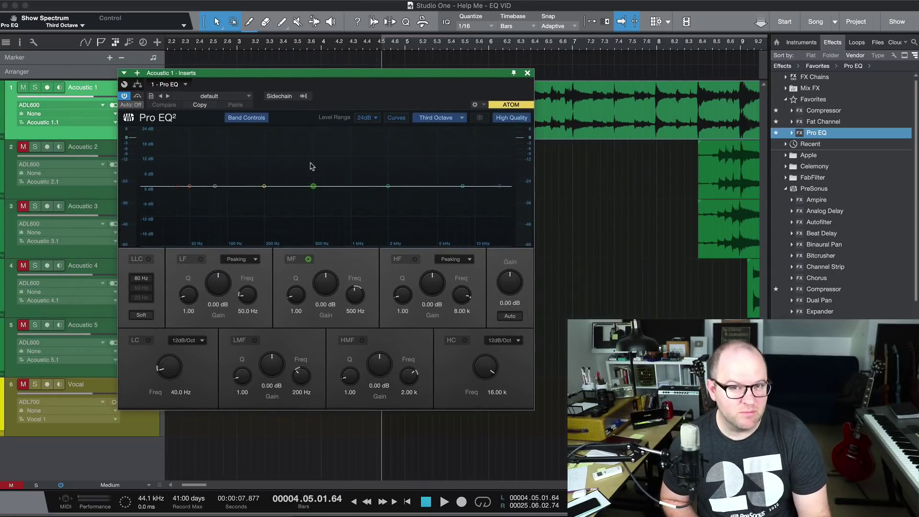
key(space)
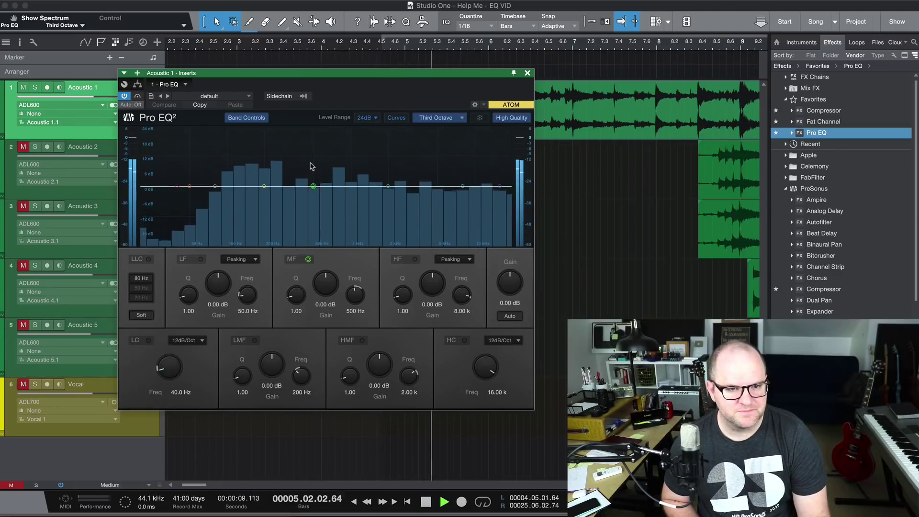
key(space)
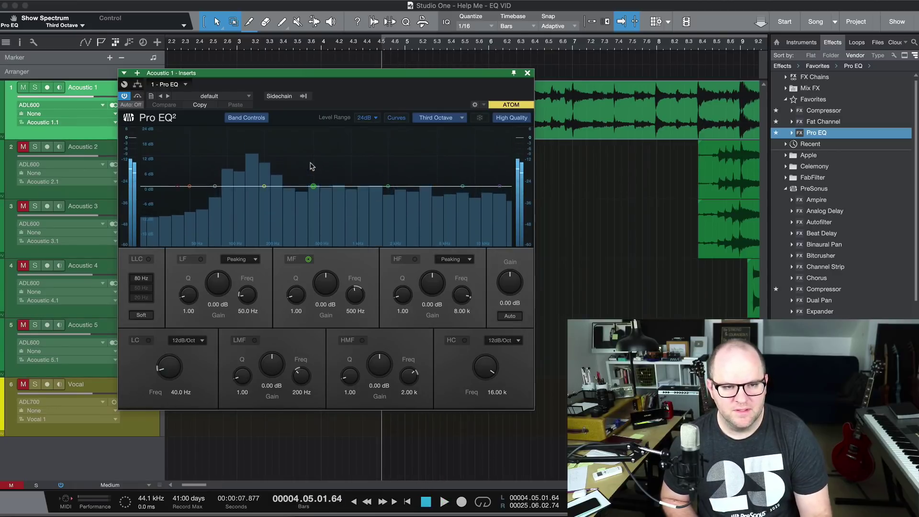
- During playback, boost Pro EQ's LMF band by about 12.30 dB at 141 Hz with a Q of 3.70
key(space)
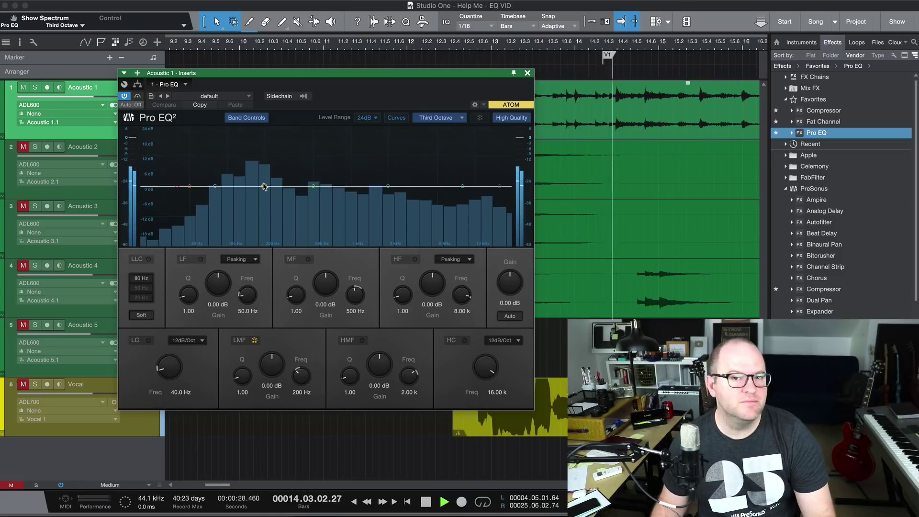
key(KP_1)
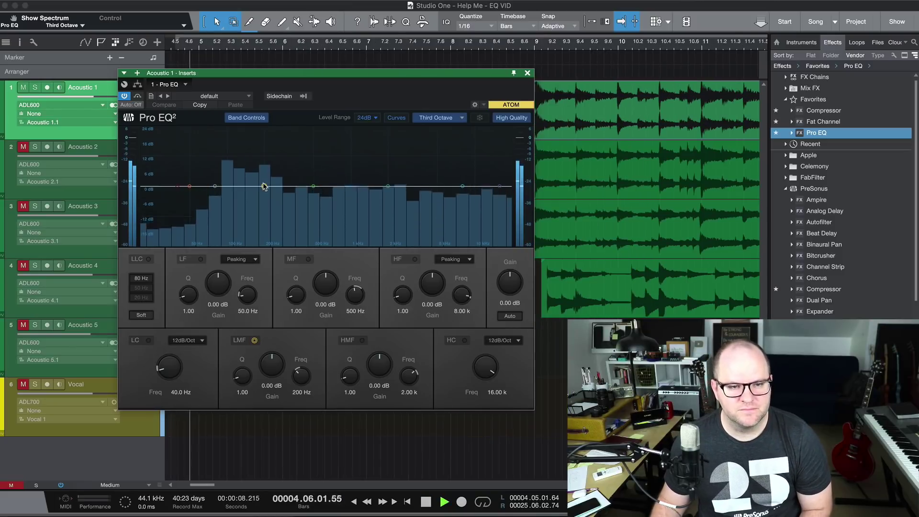
drag(264, 186, 248, 165)
key(space)
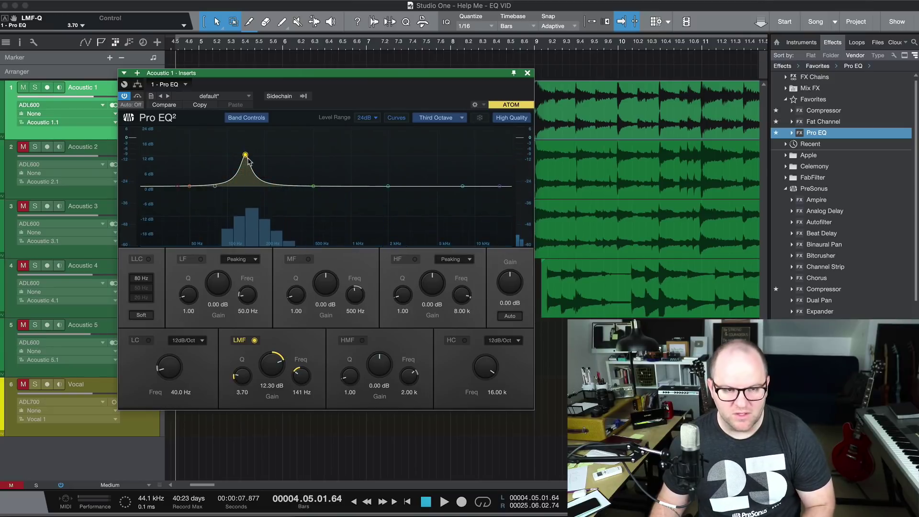
- Move the boosted LMF band to 149 Hz while listening for the boomy resonance
key(space)
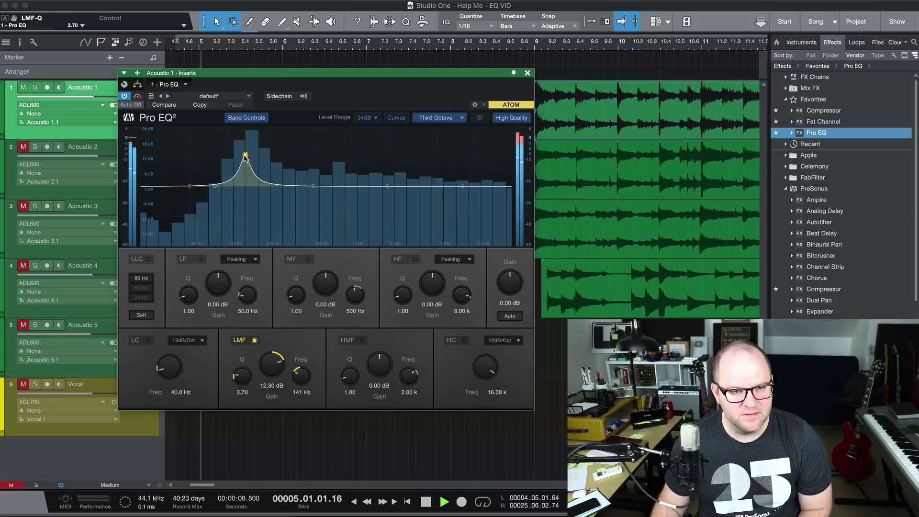
mouse_move(248, 158)
mouse_down()
mouse_move(238, 154)
mouse_move(248, 154)
mouse_up()
key(space)
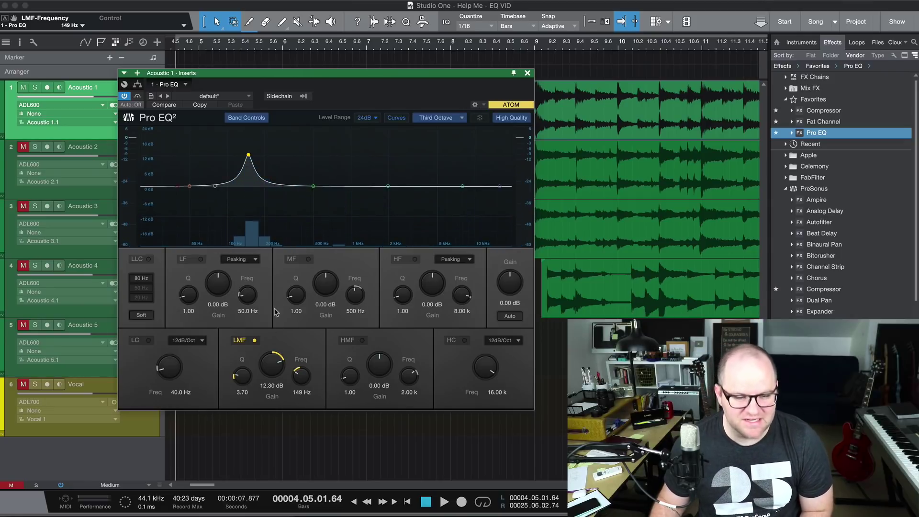
- Turn the LMF boost into a -6.66 dB cut and narrow it to a Q of 5.38 during playback
drag(278, 365, 281, 386)
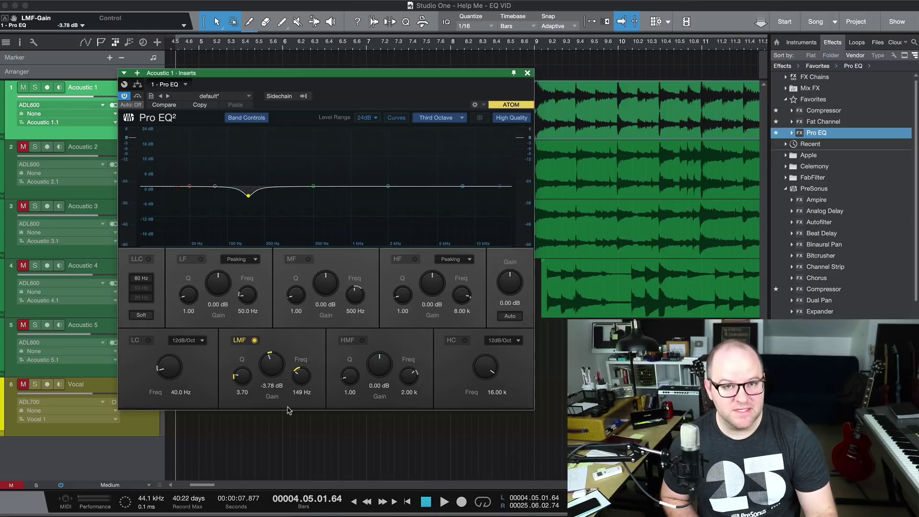
key(space)
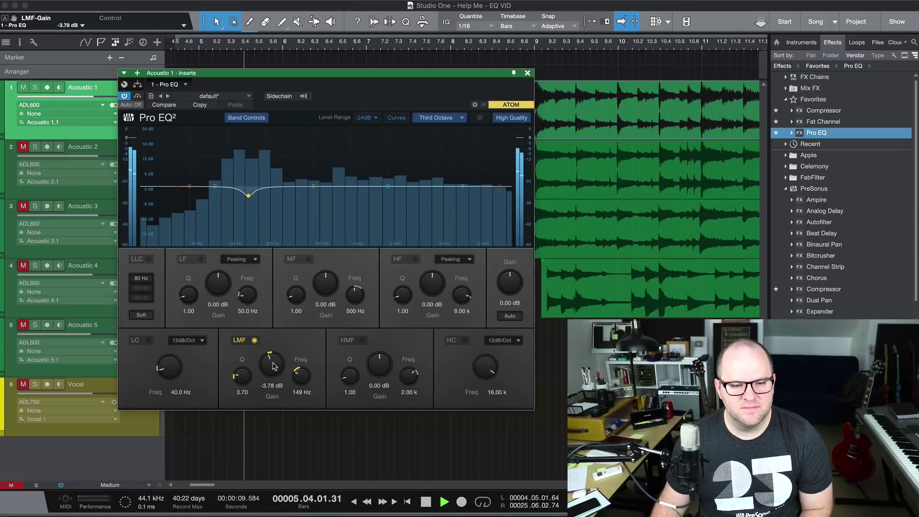
scroll(273, 366, down, 2)
drag(273, 365, 246, 374)
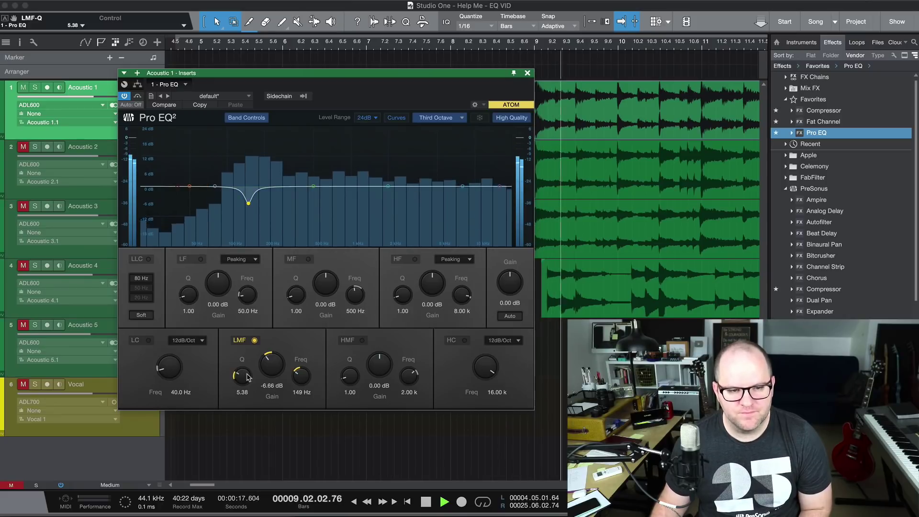
- Deepen the LMF cut to -9.78 dB and set its Q to 4.74 during playback
mouse_move(273, 365)
mouse_down()
mouse_move(238, 365)
mouse_move(267, 366)
mouse_up()
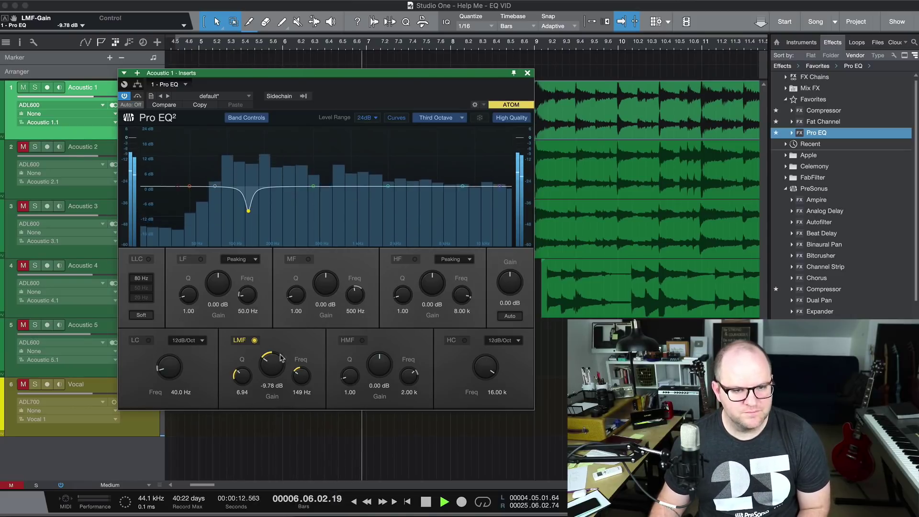
drag(242, 374, 243, 379)
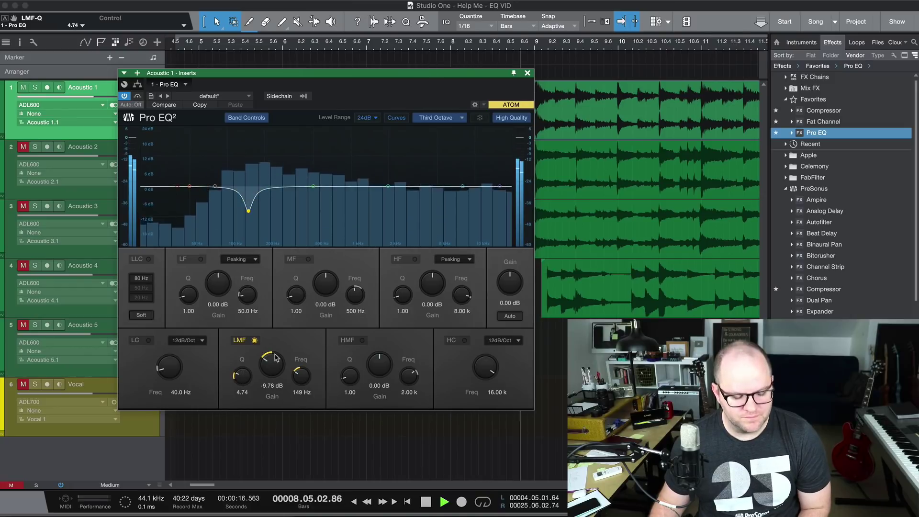
key(space)
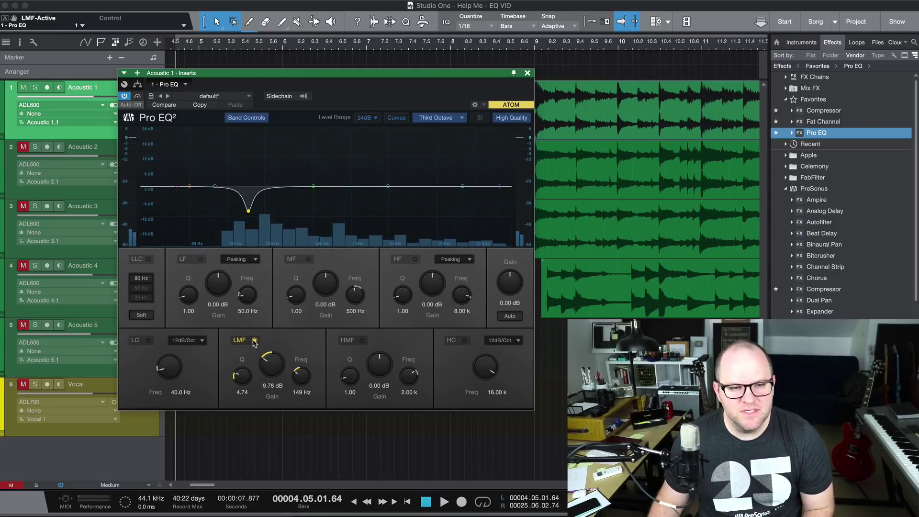
- Compare Acoustic 1 with the LMF cut active and bypassed by toggling the band during playback
click(254, 341)
click(254, 341)
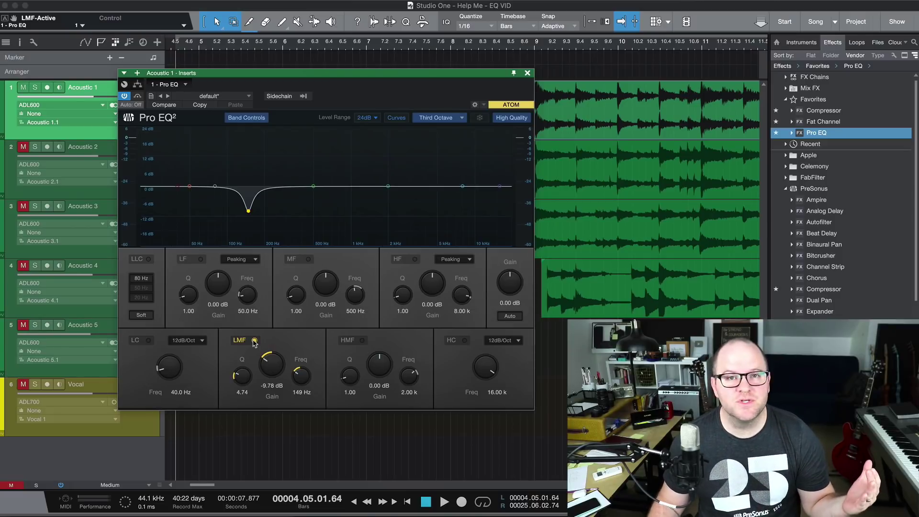
key(space)
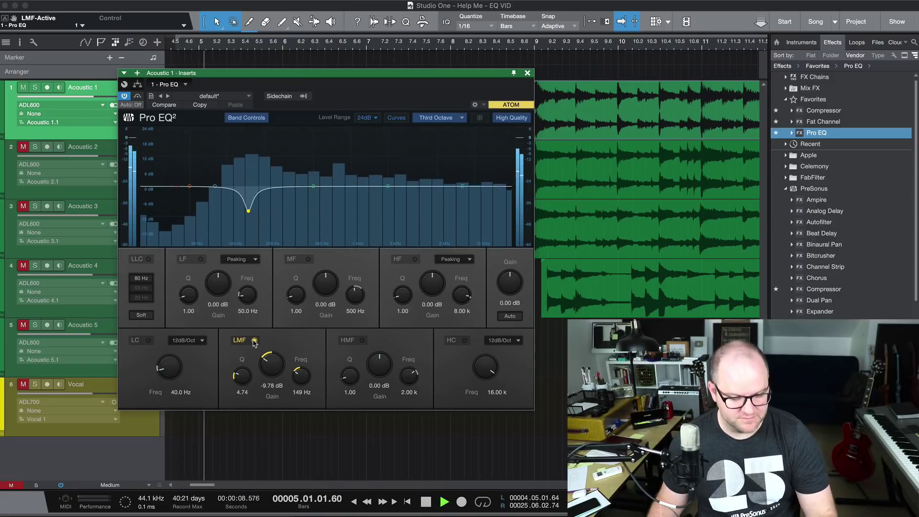
click(254, 340)
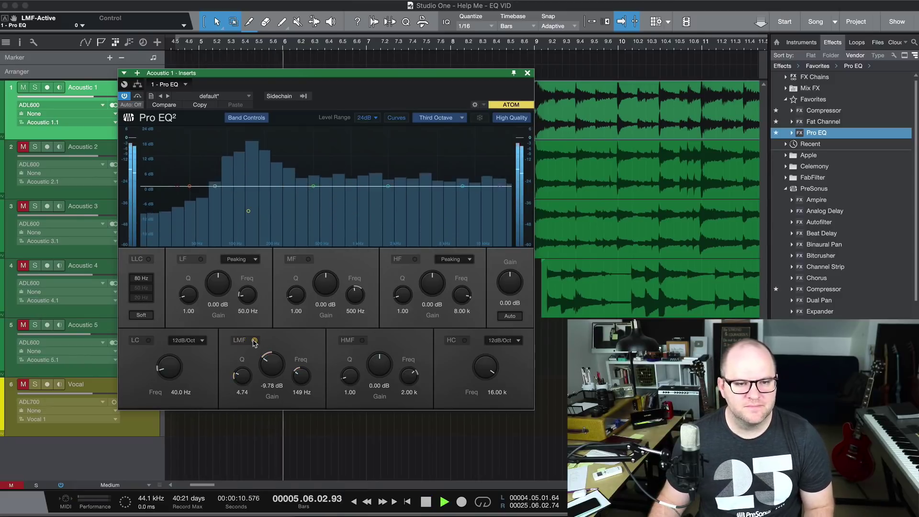
click(255, 341)
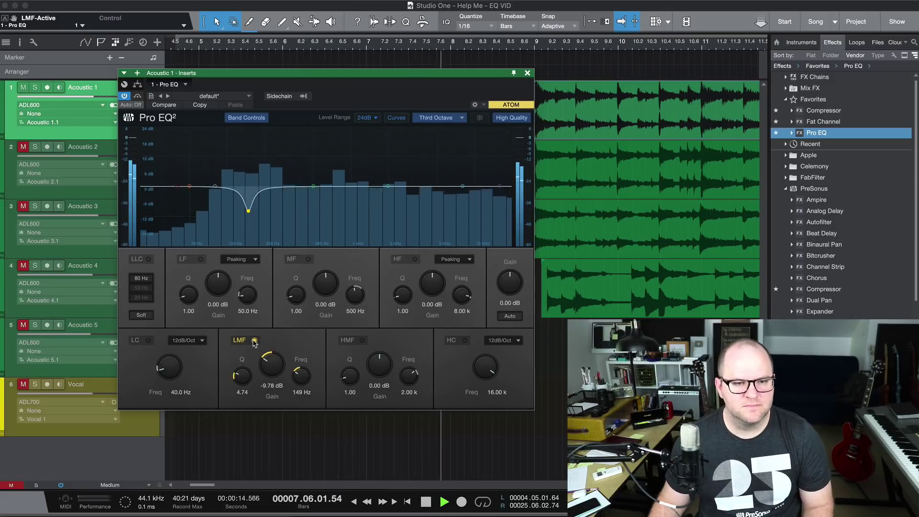
click(254, 341)
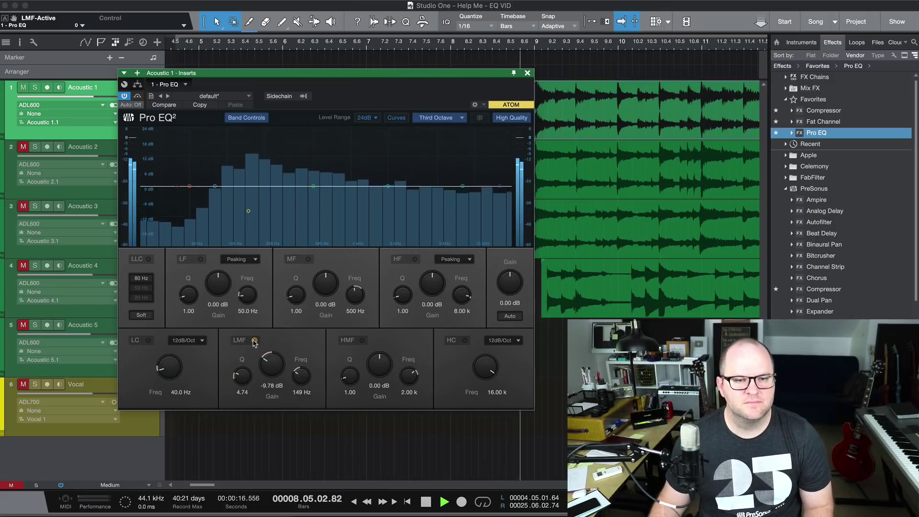
click(255, 341)
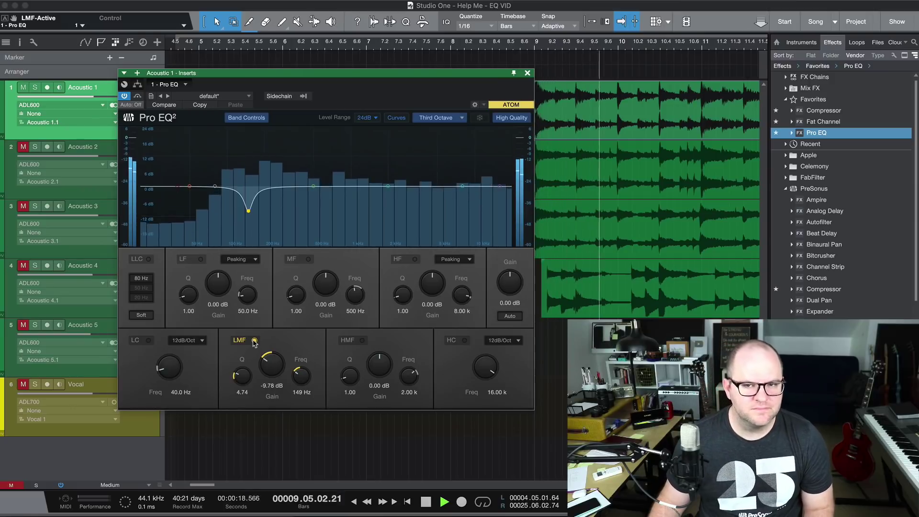
click(254, 341)
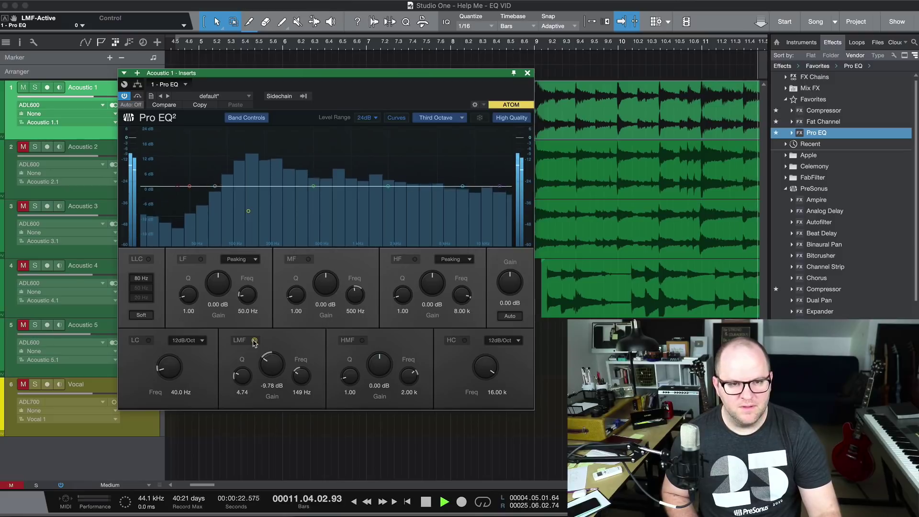
key(space)
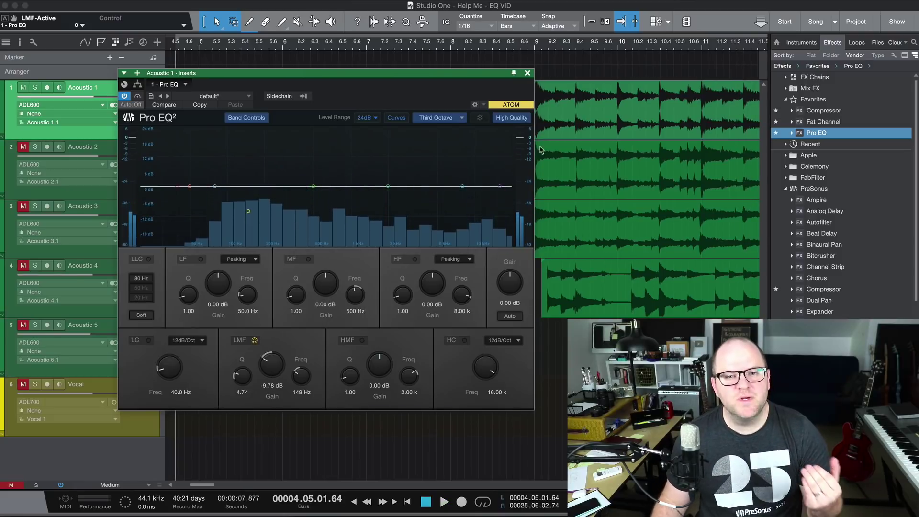
- Close the Pro EQ window and play the start of the Acoustic 1 clip with the LMF band bypassed
click(528, 73)
key(w)
key(w)
key(w)
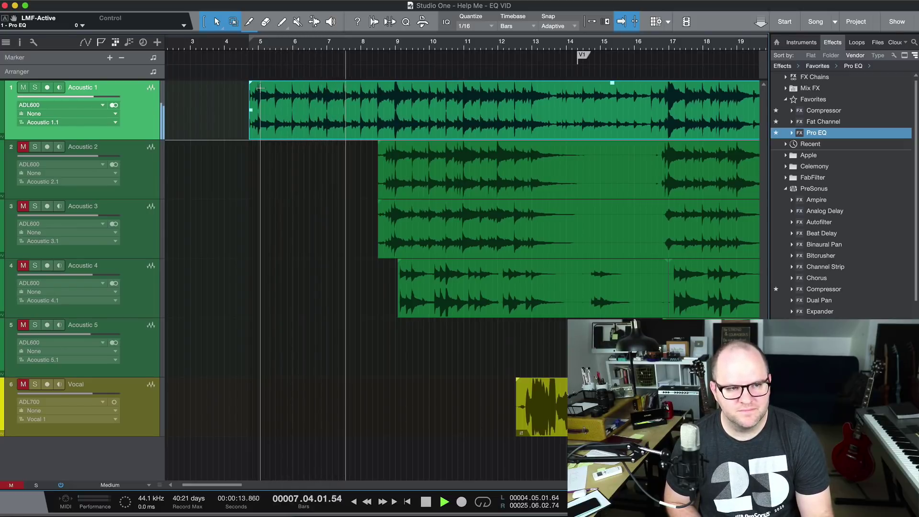
key(space)
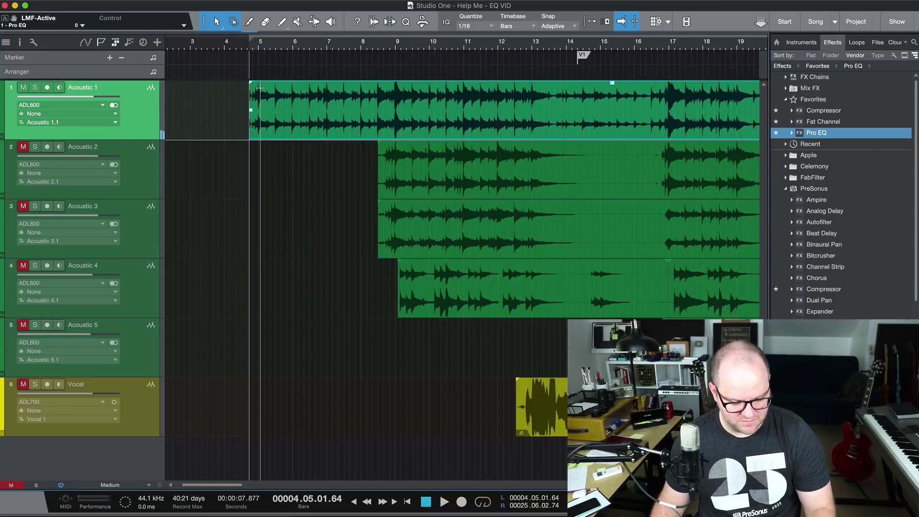
- Show the mixer console, re-enable the LMF cut in Acoustic 1's Pro EQ, listen to it in playback and close the EQ
key(F3)
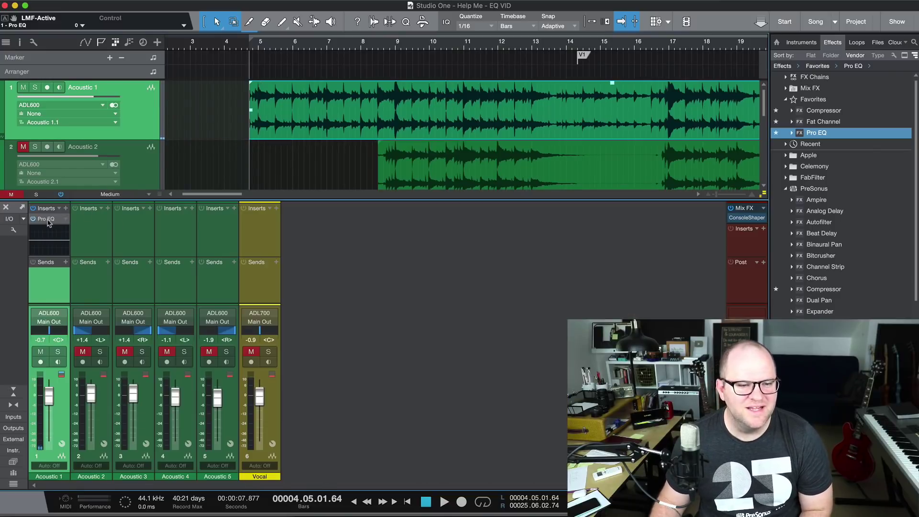
click(46, 219)
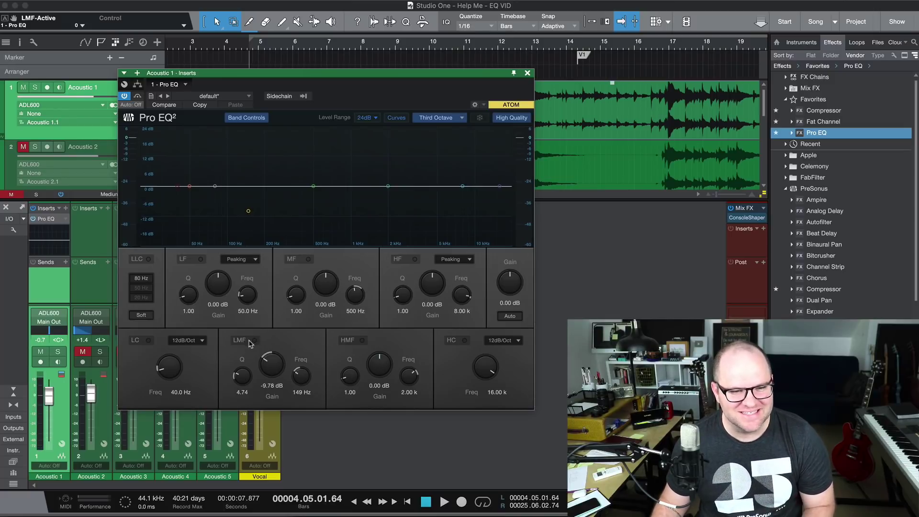
key(space)
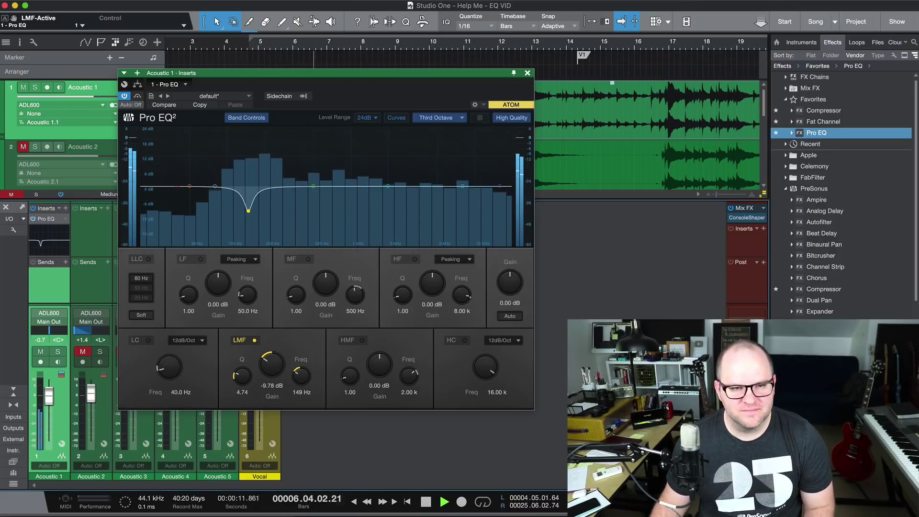
key(space)
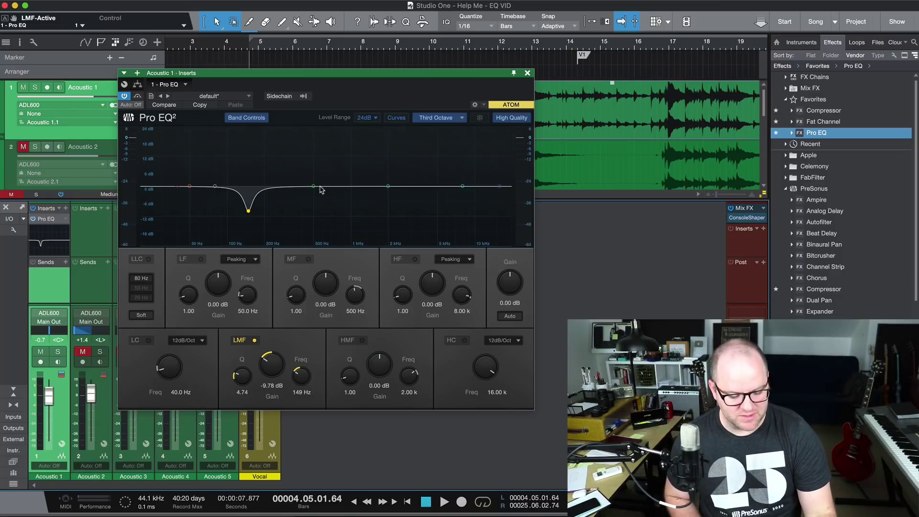
key(space)
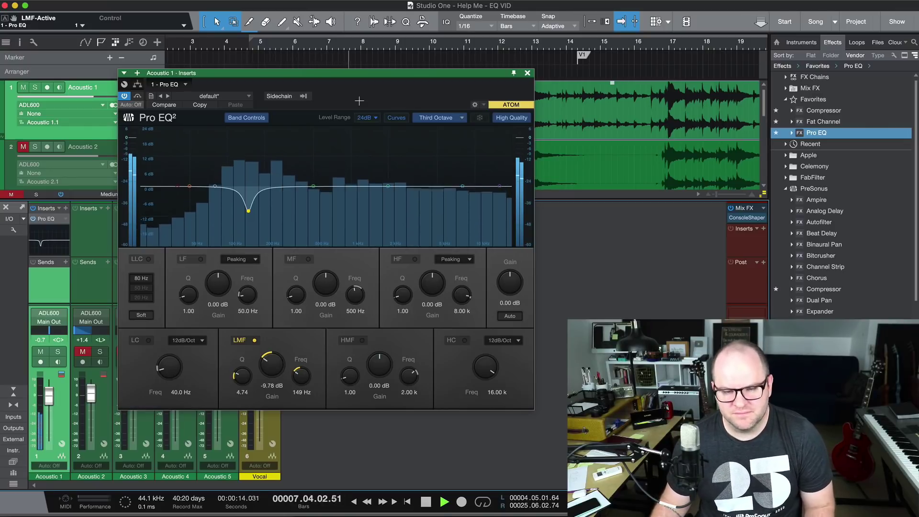
key(space)
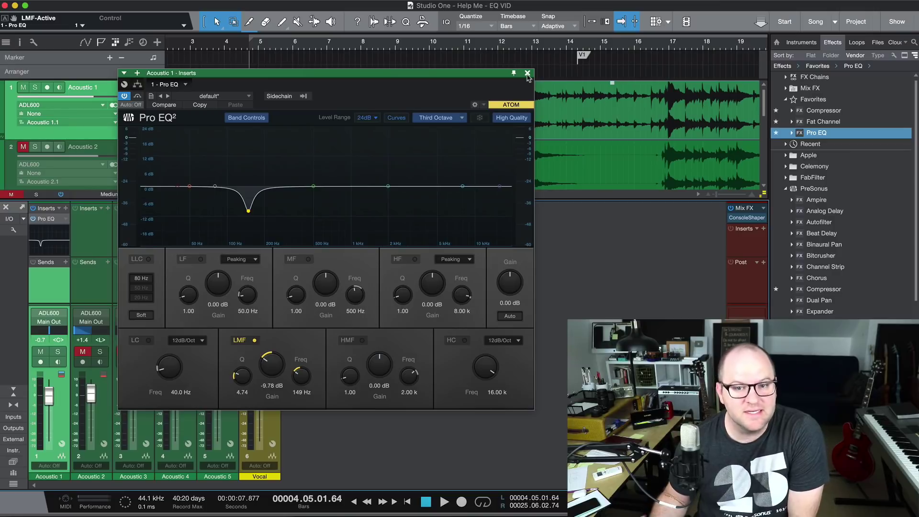
click(527, 74)
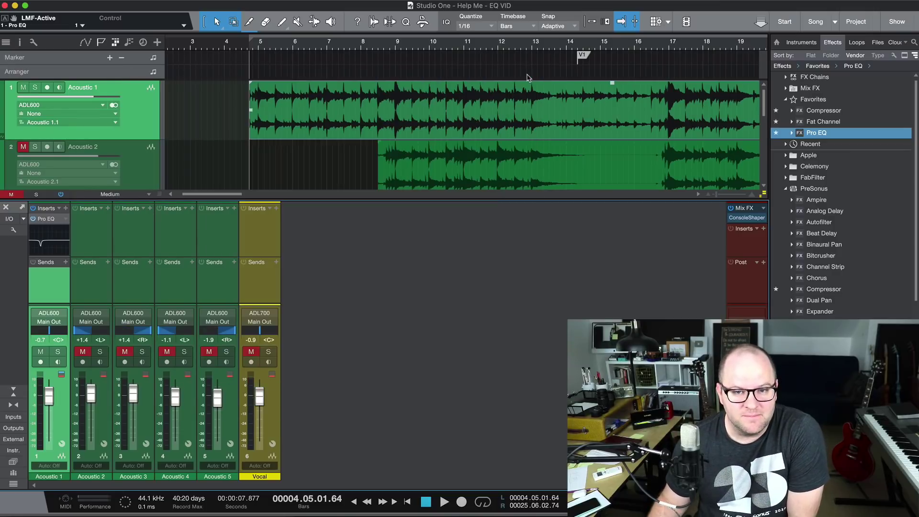
- Solo the Acoustic 2 and Acoustic 3 tracks together
key(w)
scroll(433, 135, down, 2)
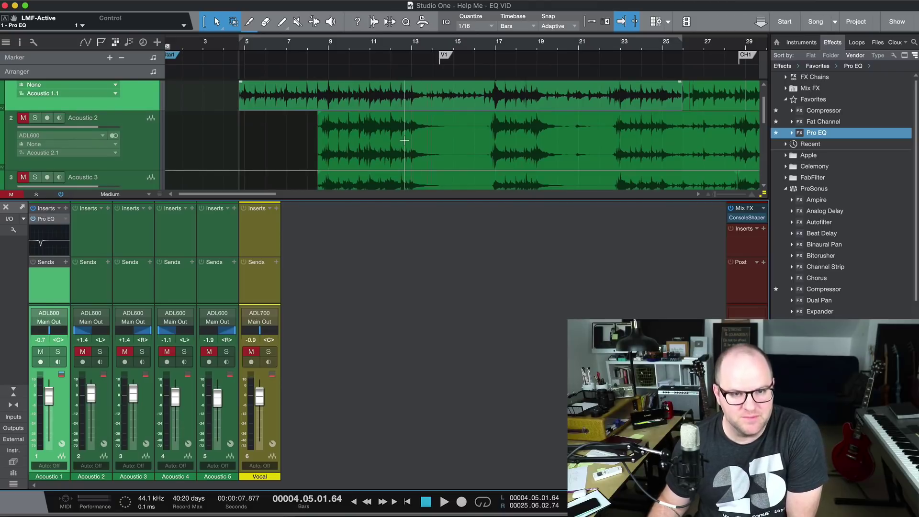
scroll(433, 136, down, 2)
click(149, 123)
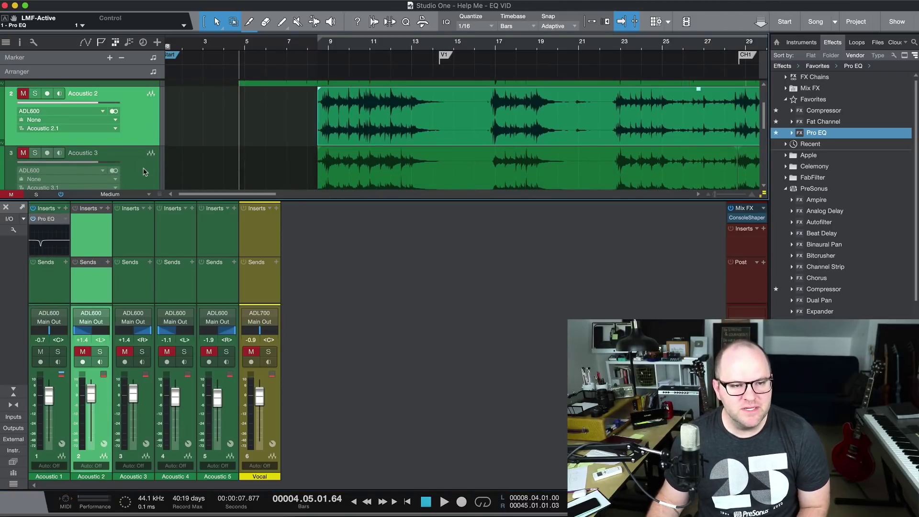
shift+click(144, 172)
key(s)
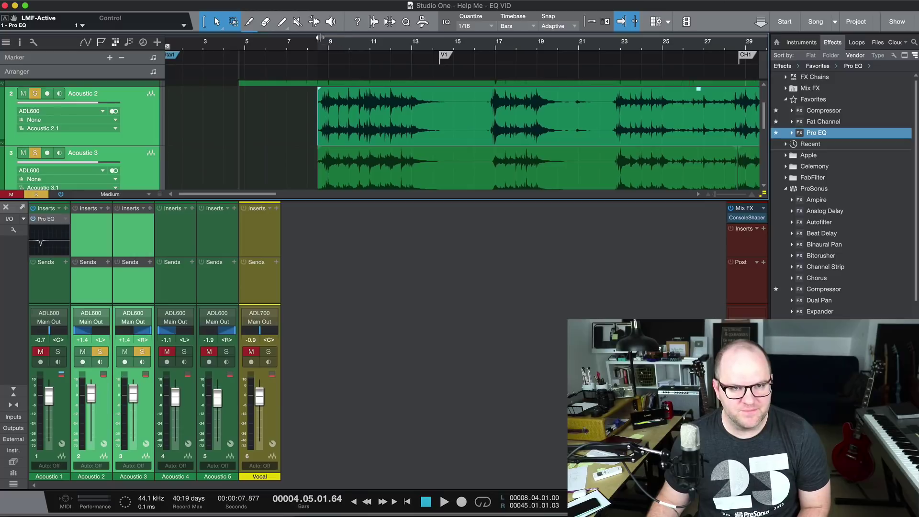
- Play the soloed Acoustic 2 and Acoustic 3 guitars from the start of their clips in bar 8
click(319, 43)
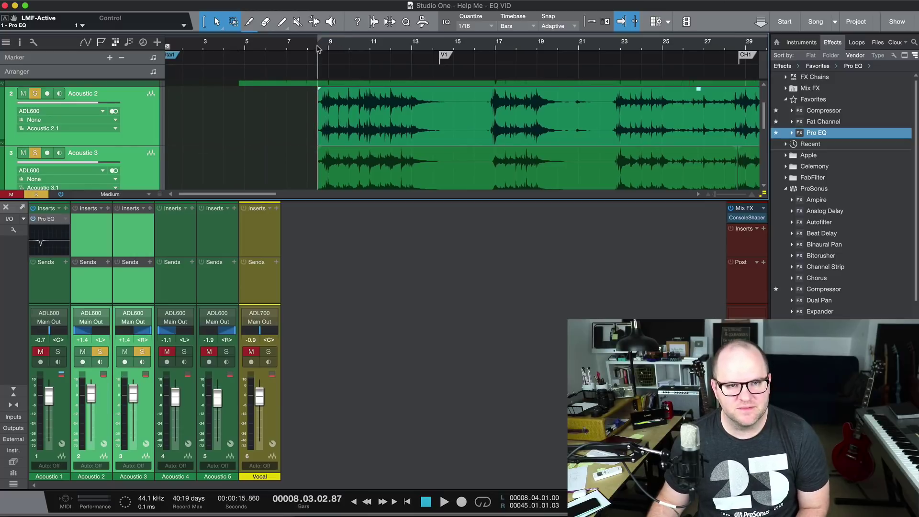
key(space)
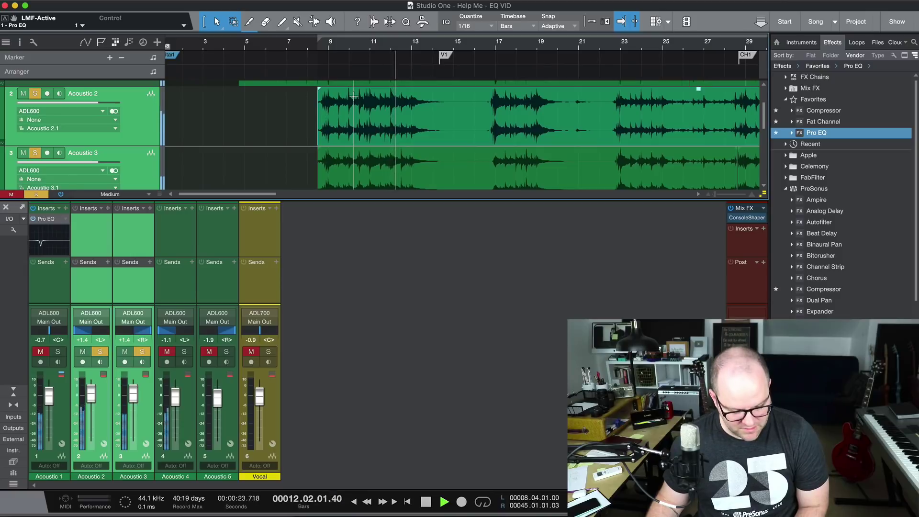
key(space)
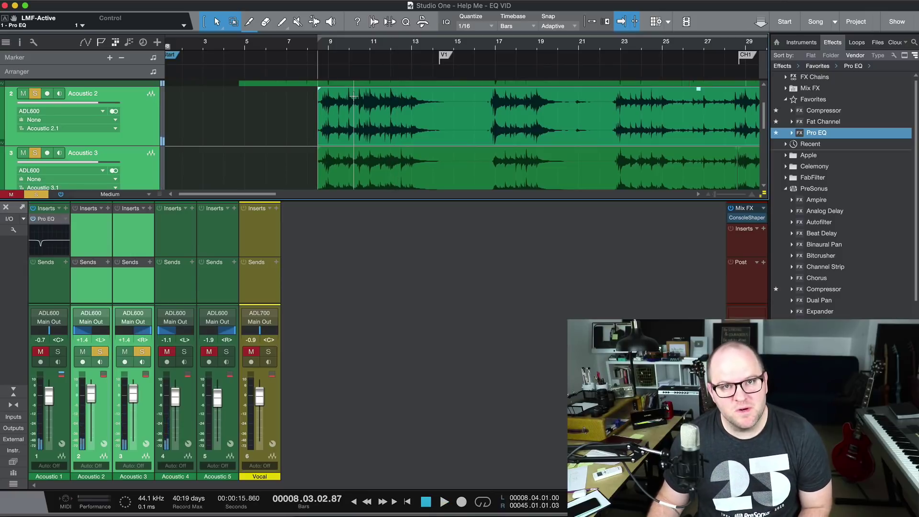
- Add Acoustic 1 to the solo and play it together with Acoustic 2 and Acoustic 3
click(48, 301)
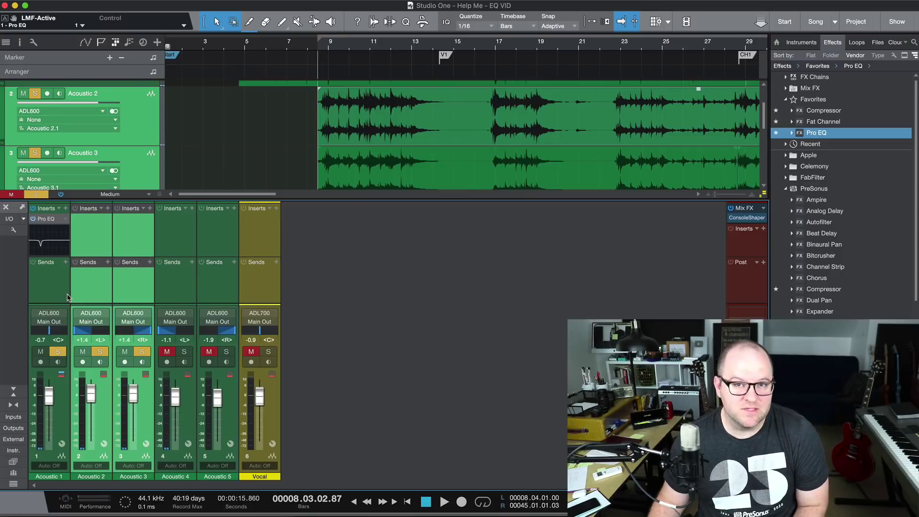
key(space)
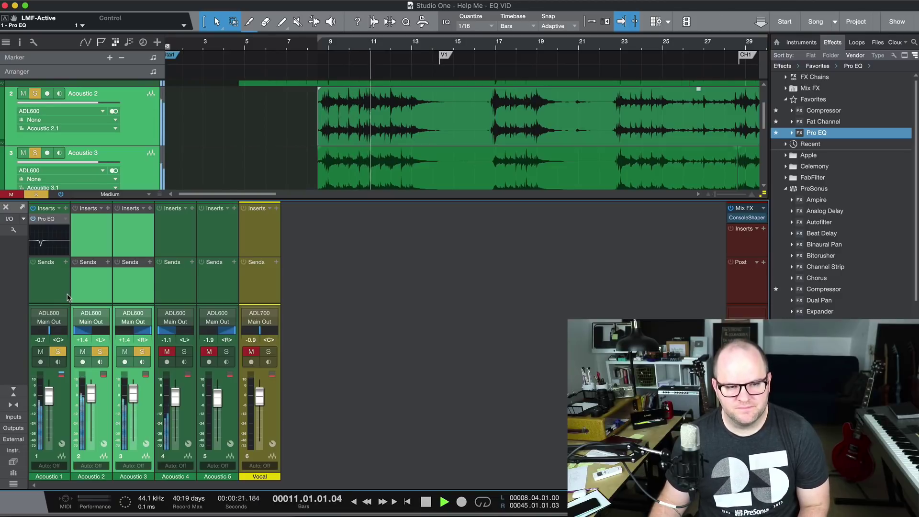
key(space)
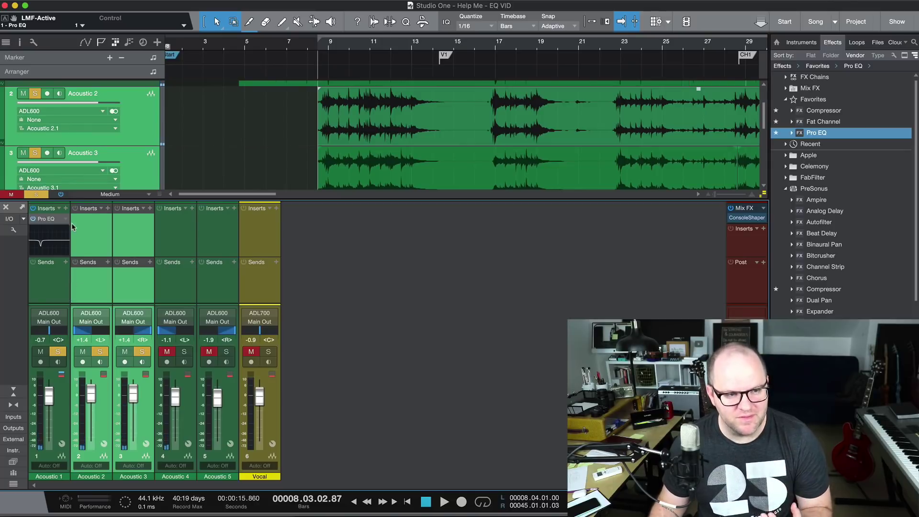
- Add a bus for the Acoustic 2 and Acoustic 3 channels and name it HI GTR
click(141, 235)
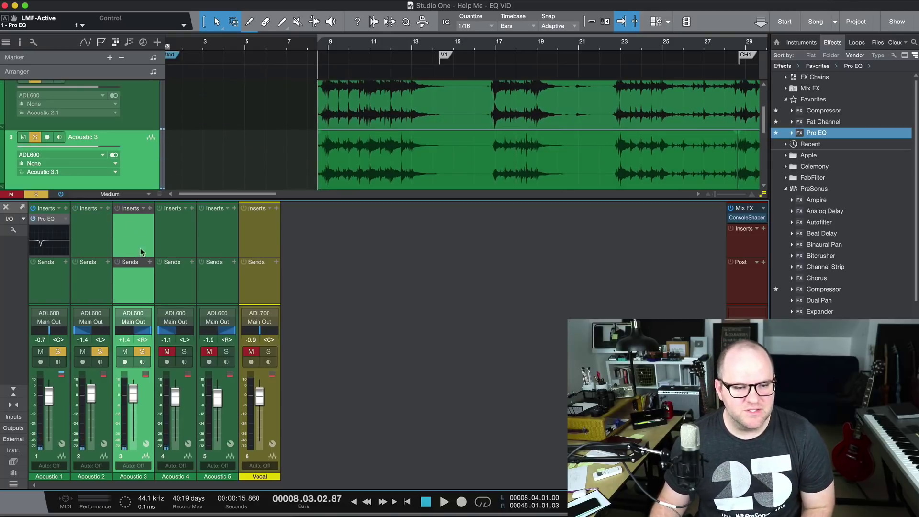
shift+click(79, 283)
right_click(100, 283)
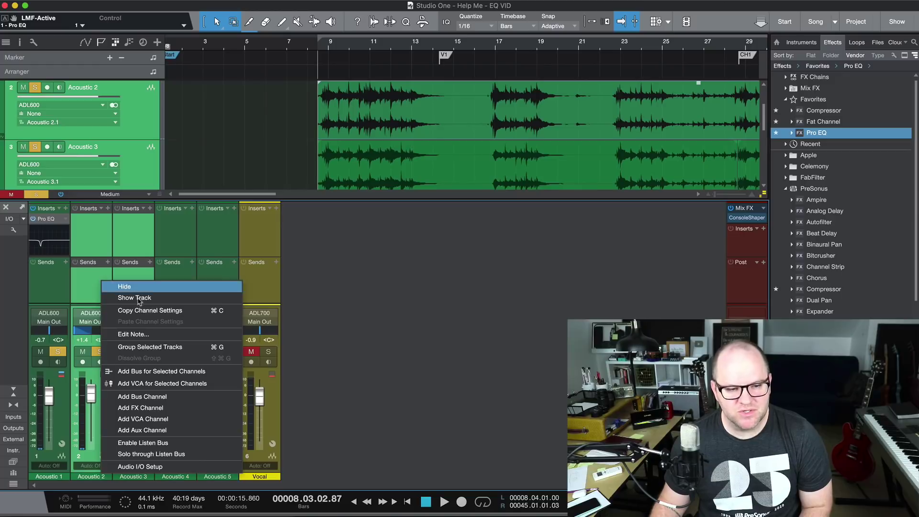
click(162, 371)
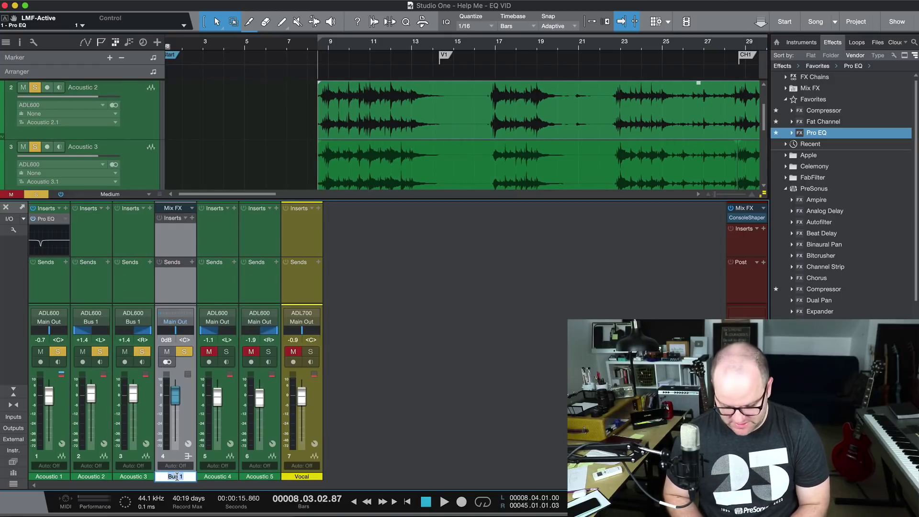
key(Return)
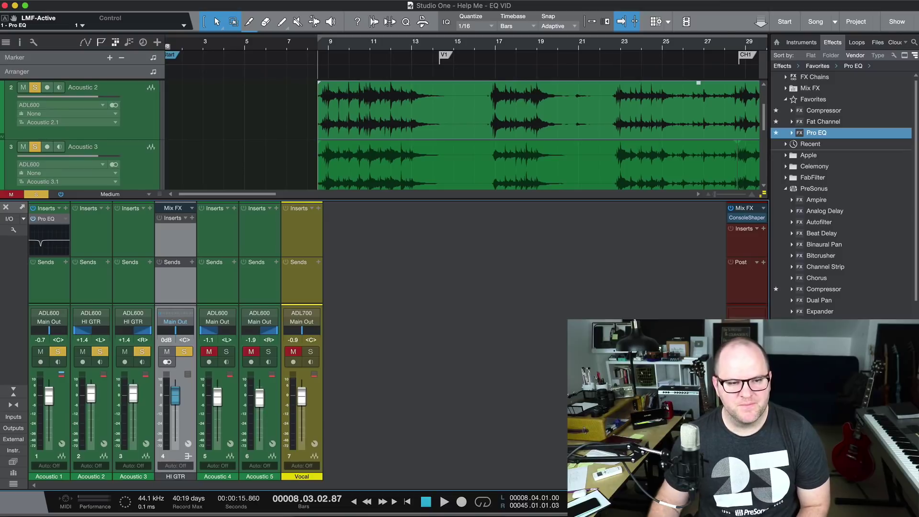
- Take Acoustic 1 out of solo and play Acoustic 2 and Acoustic 3 through the HI GTR bus
drag(812, 133, 182, 246)
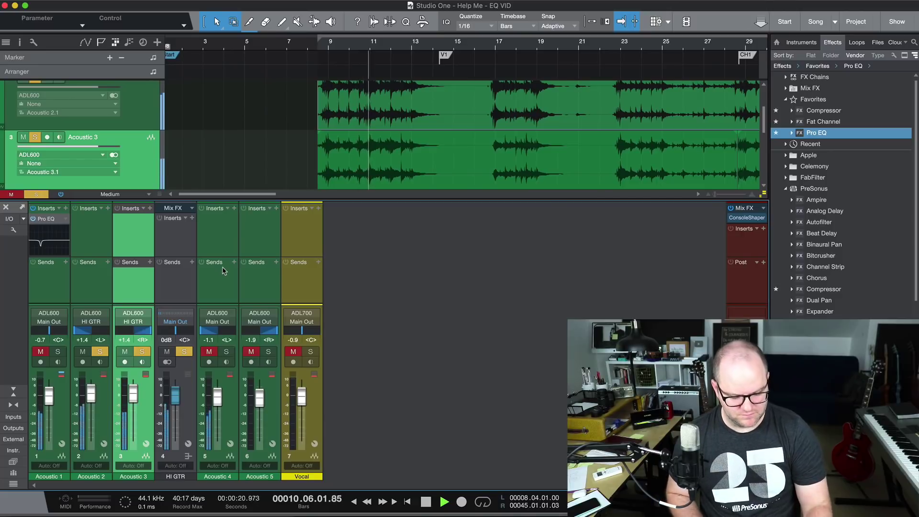
key(space)
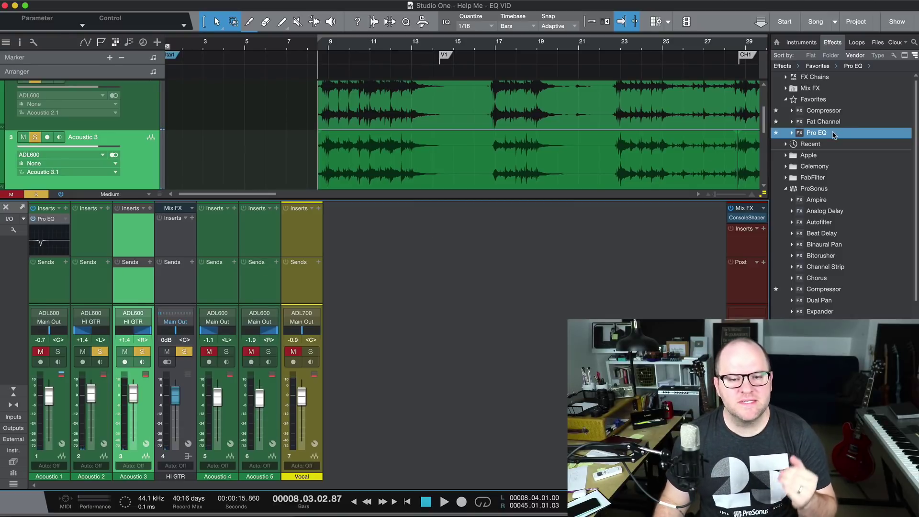
- Insert a Pro EQ on the HI GTR bus and, during playback, cut its low-mid band by about 6.9 dB near 158 Hz
drag(833, 135, 177, 233)
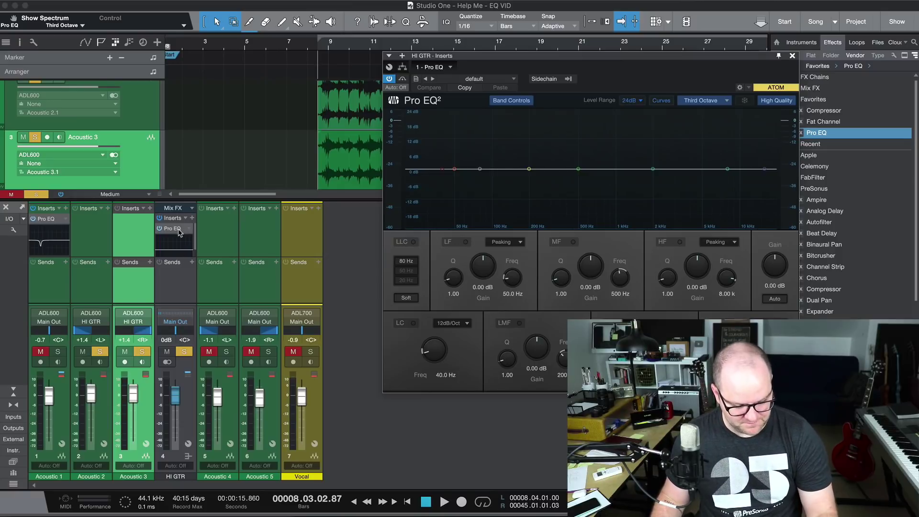
key(space)
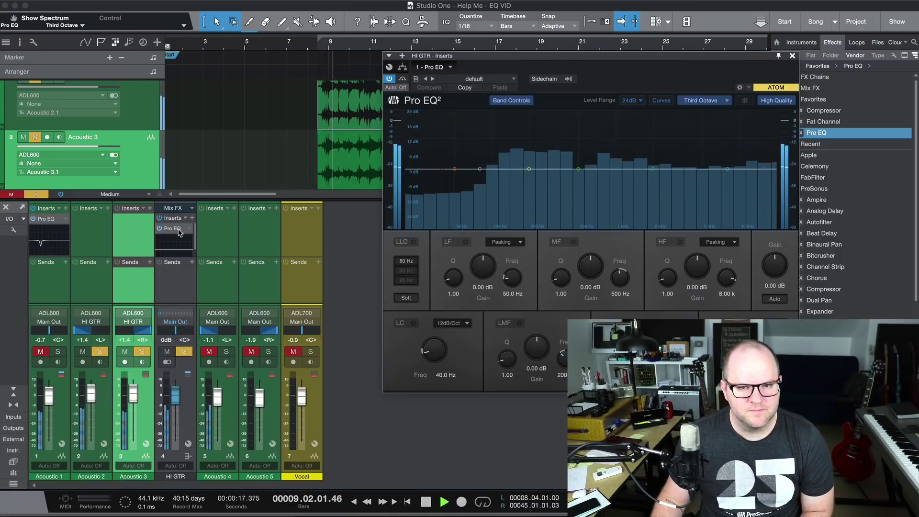
drag(479, 55, 221, 65)
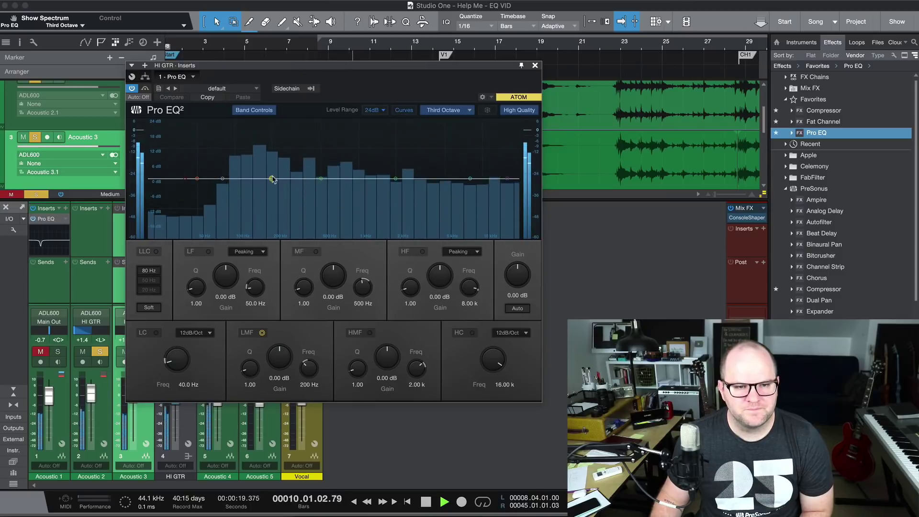
drag(272, 180, 260, 199)
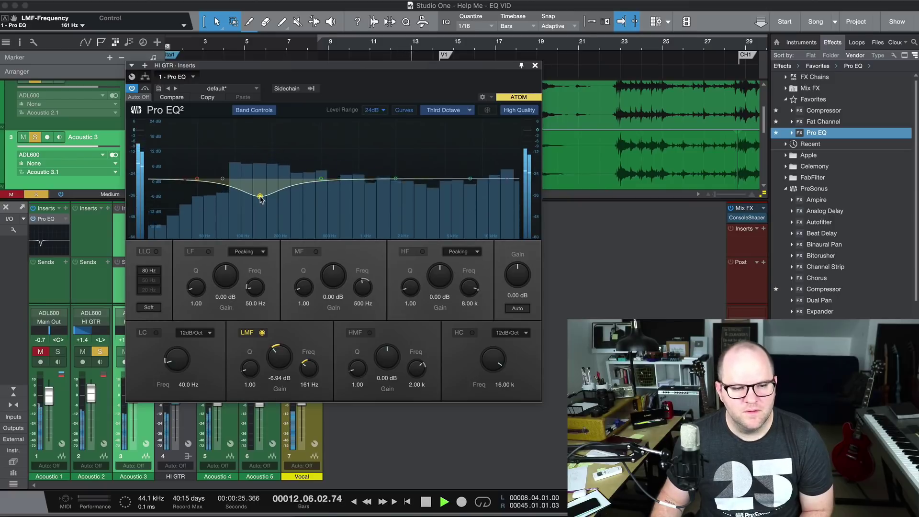
key(space)
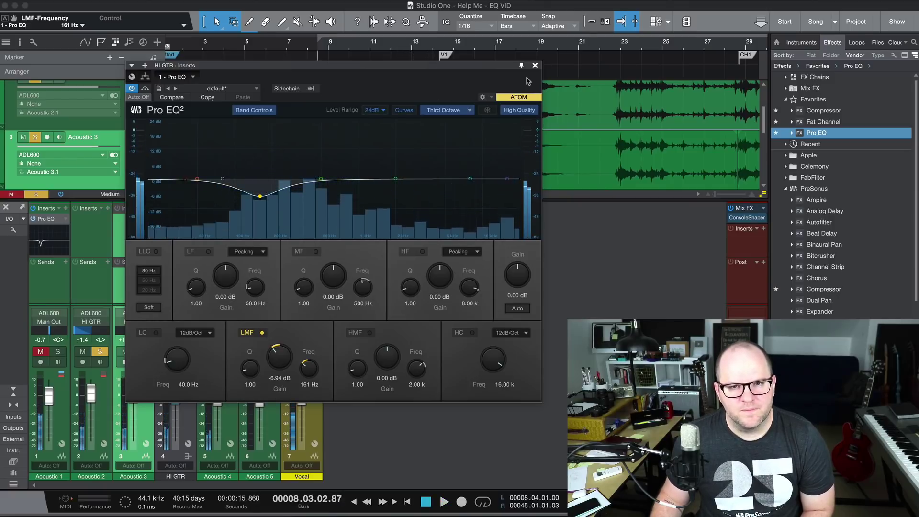
key(space)
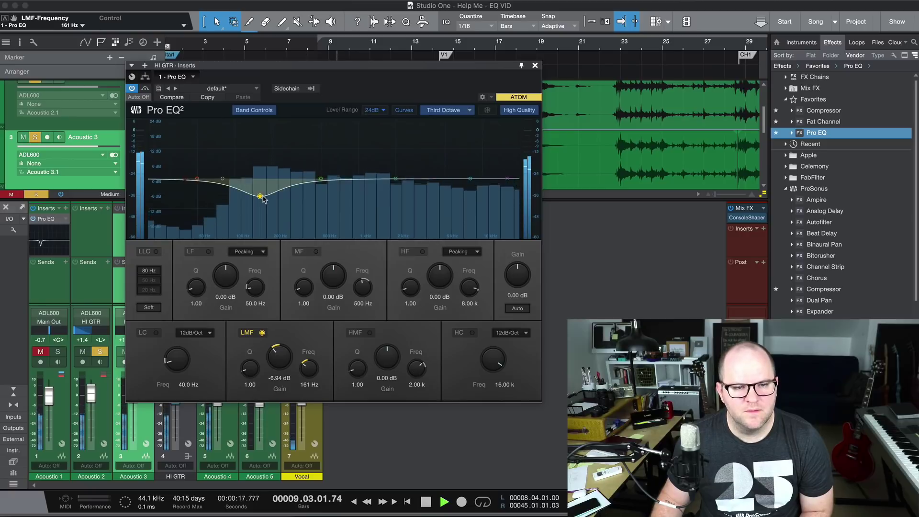
drag(263, 200, 259, 197)
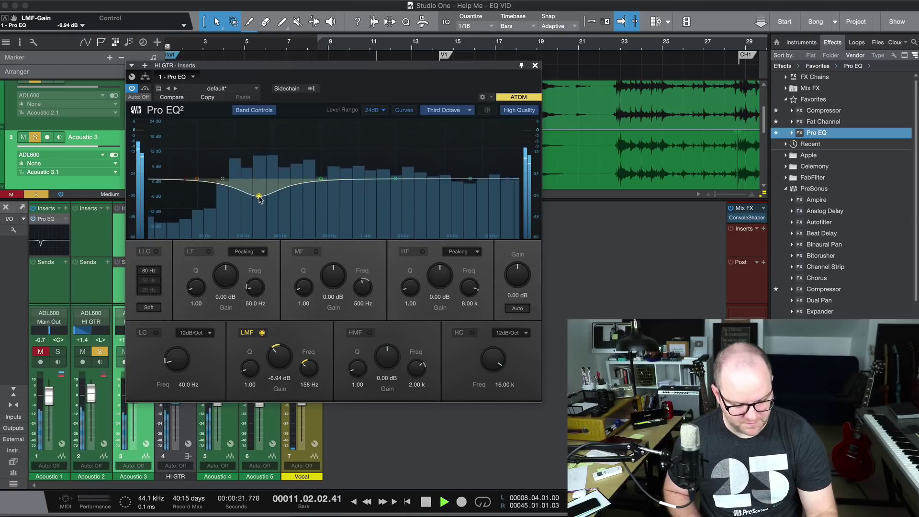
key(space)
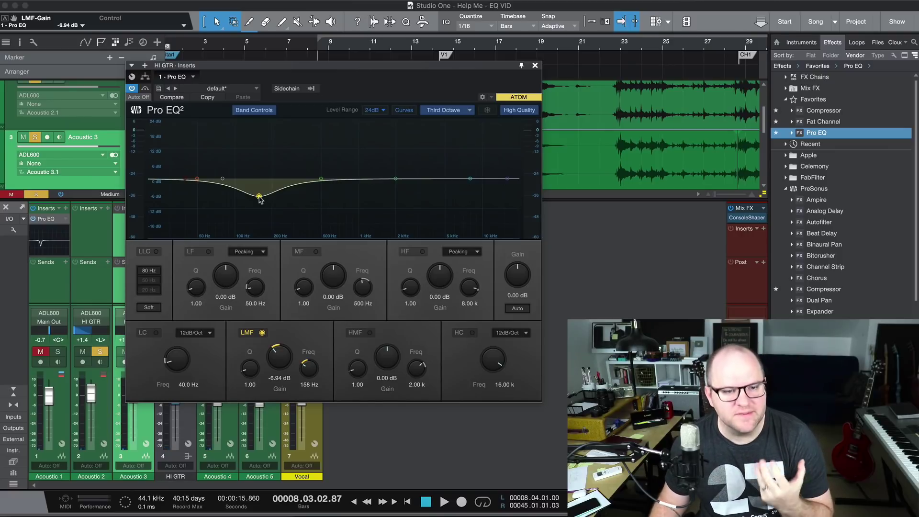
- Reset the HI GTR low-mid gain to 0 dB, cut it to about -8.6 dB at 159 Hz with Q 1.52 during playback, and close the EQ
drag(259, 197, 260, 179)
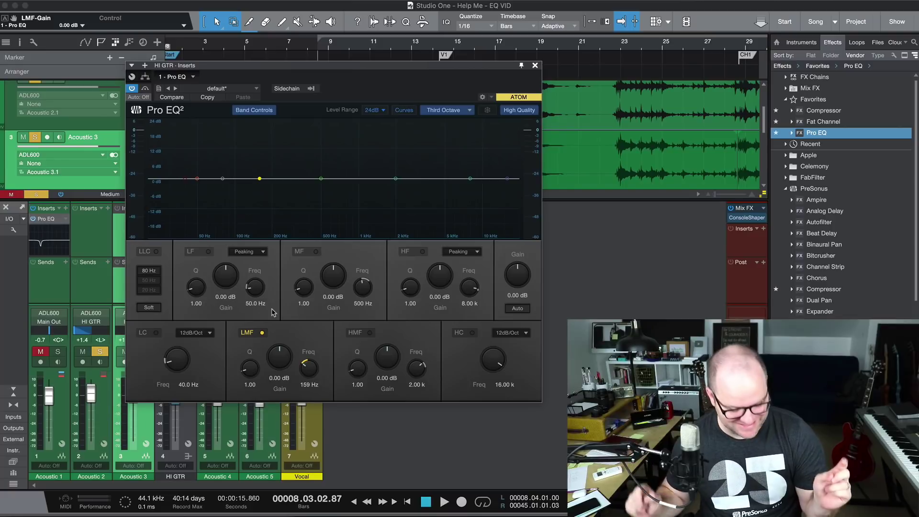
key(space)
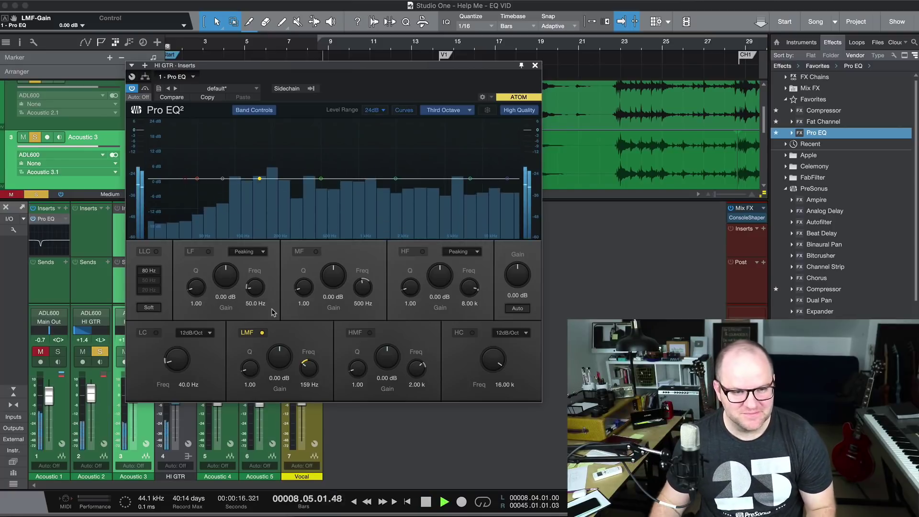
mouse_move(276, 357)
mouse_down()
mouse_move(277, 374)
mouse_move(256, 375)
mouse_move(279, 363)
mouse_up()
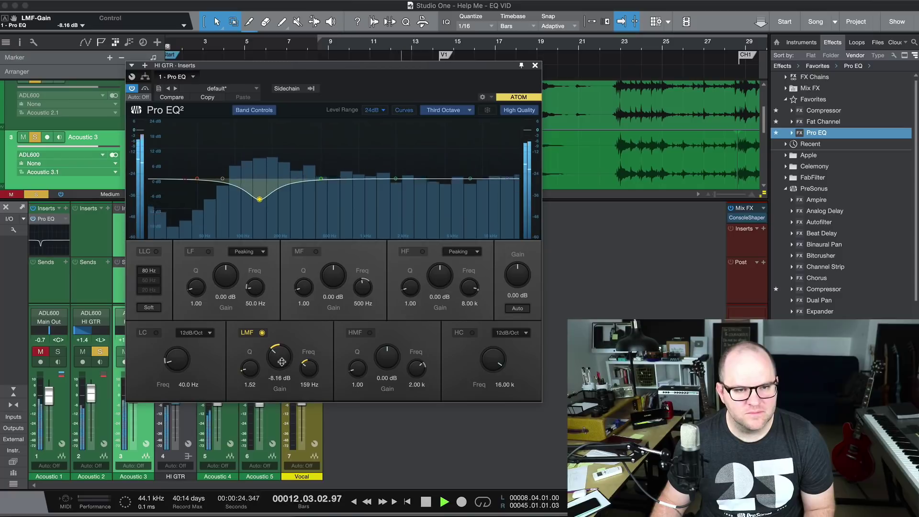
key(space)
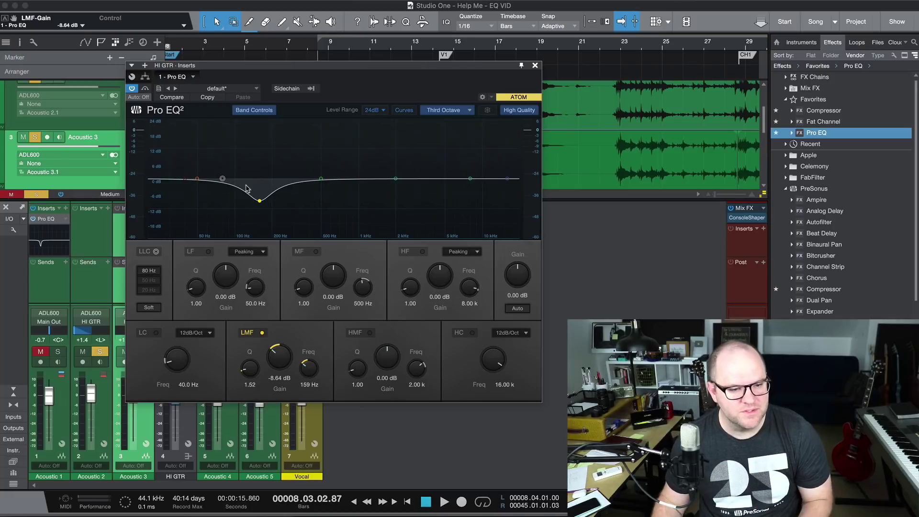
click(539, 66)
click(540, 67)
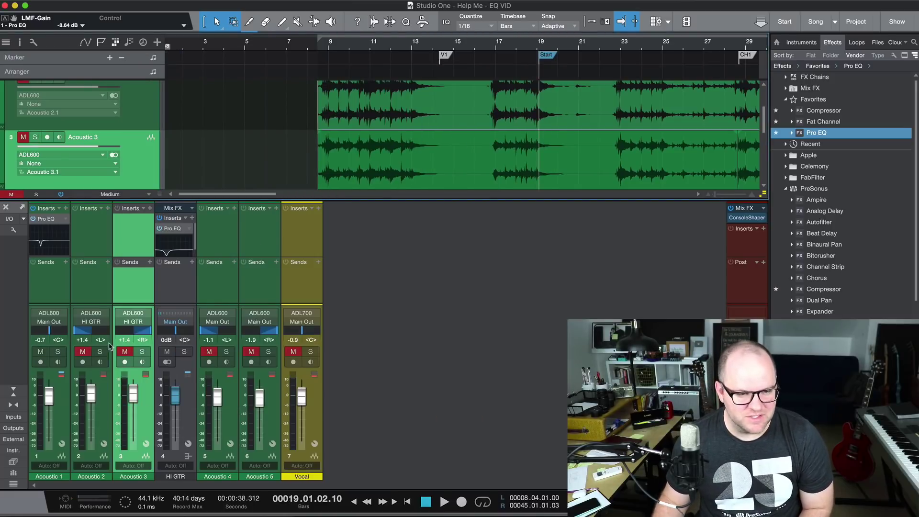
- Unmute Acoustic 2 and Acoustic 3 and play the guitars from bar 8
click(125, 352)
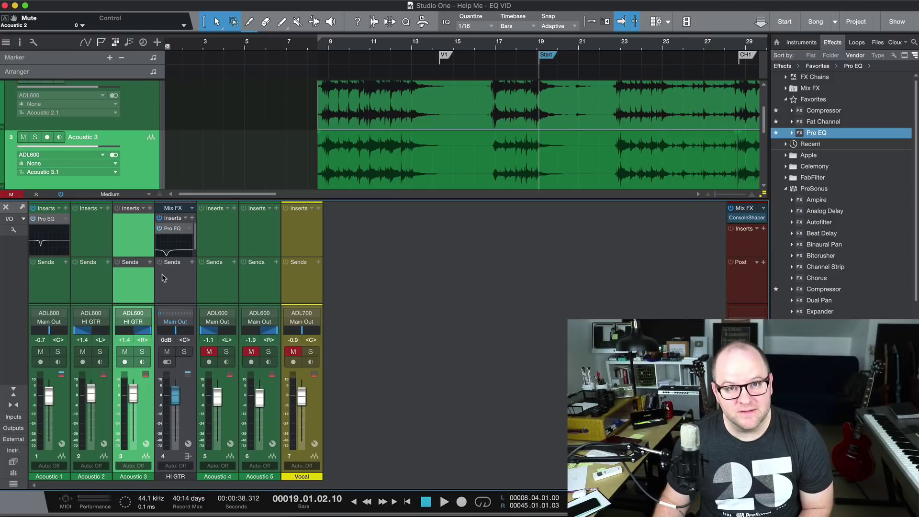
key(space)
key(space)
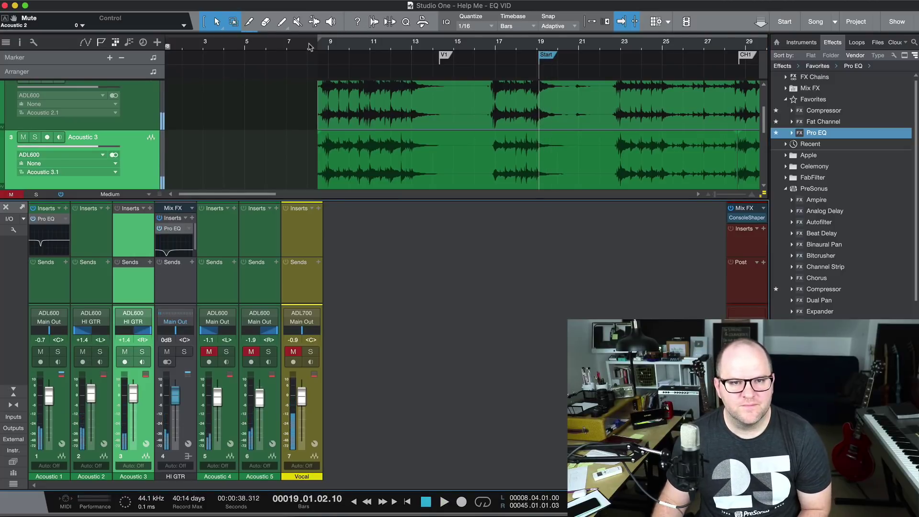
click(309, 47)
key(space)
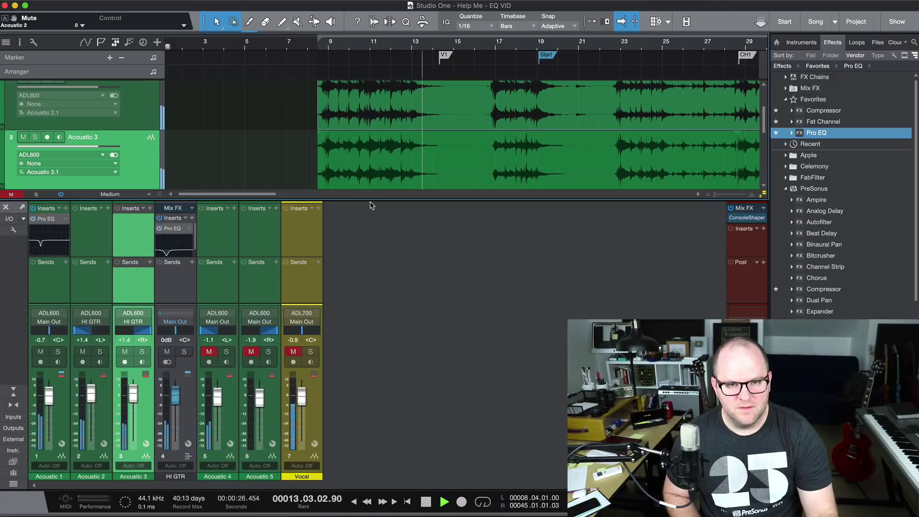
key(space)
- Solo the Acoustic 4 track and play it from the start of its clips in bar 9
scroll(398, 165, down, 6)
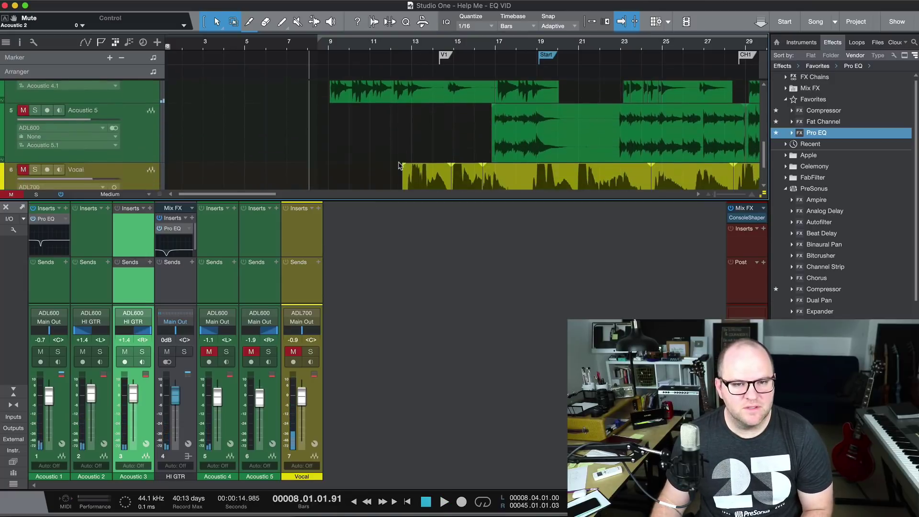
scroll(296, 164, up, 3)
click(135, 147)
key(s)
key(s)
key(s)
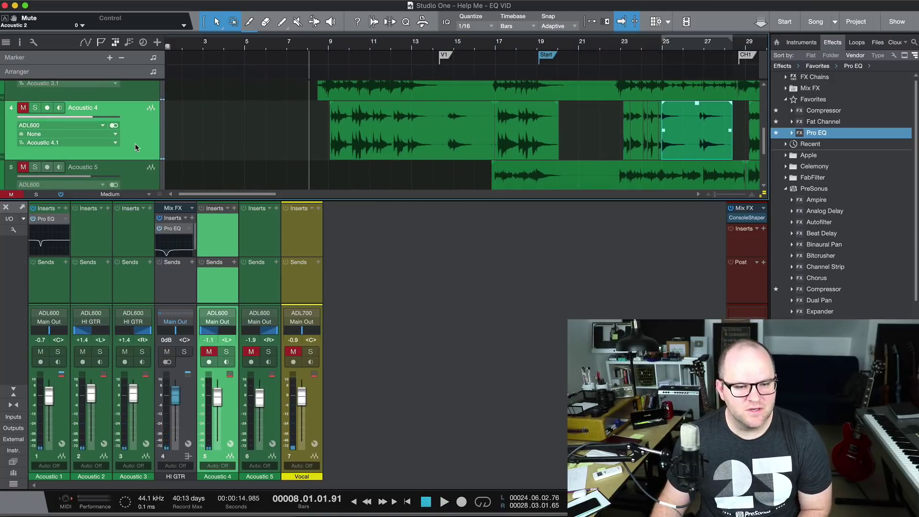
key(space)
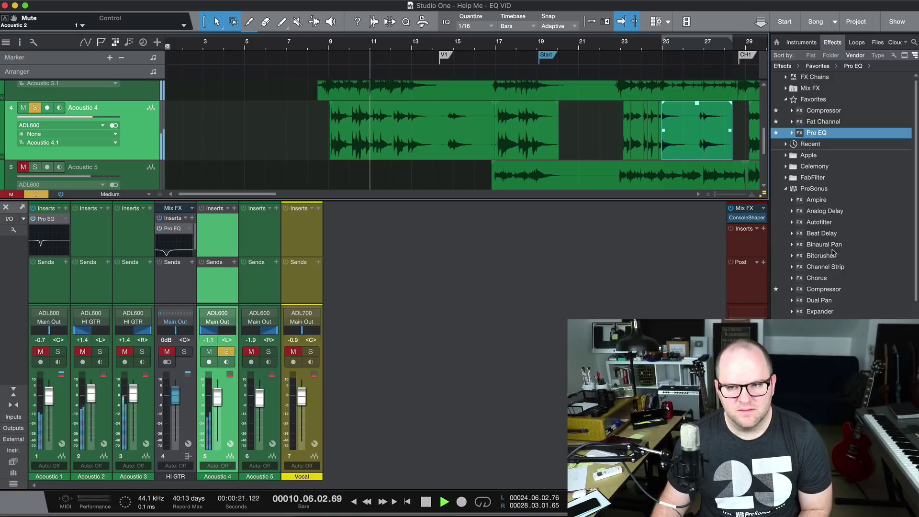
key(space)
- Insert a Pro EQ on Acoustic 4, enable its low cut at about 149 Hz, and play the soloed track
drag(592, 168, 231, 234)
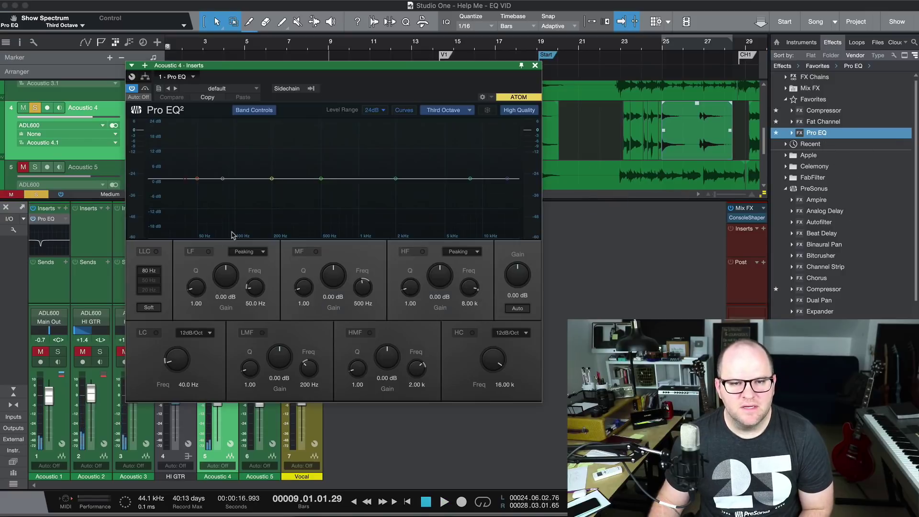
click(156, 333)
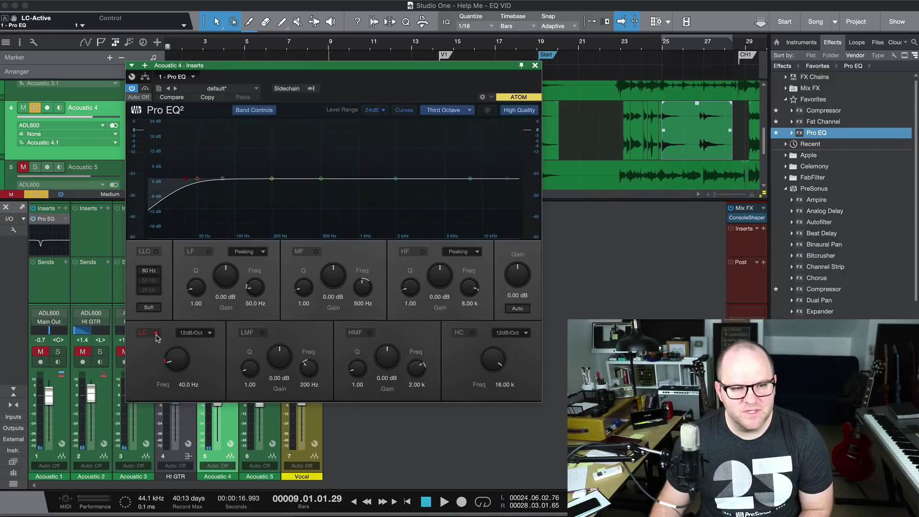
drag(171, 361, 174, 341)
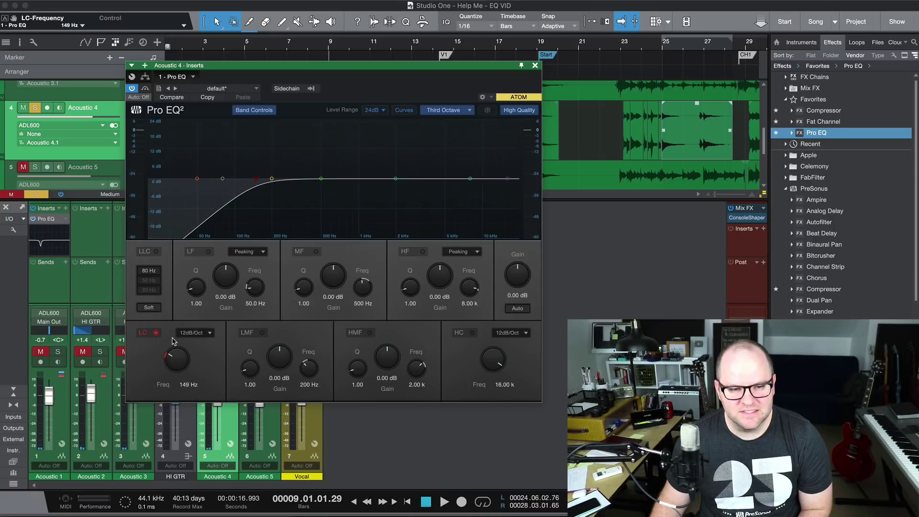
key(space)
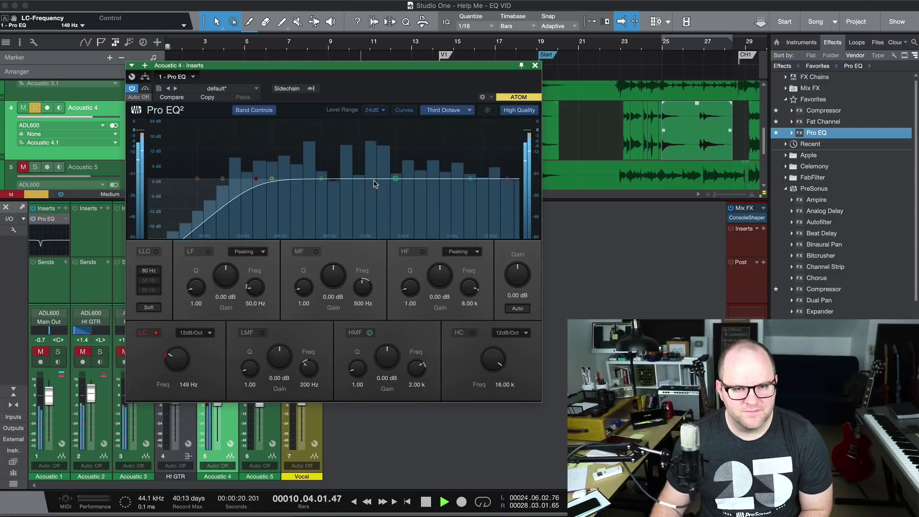
key(space)
- Take Acoustic 4 out of solo and play it in the mix with the EQ window moved clear of the channels
key(shift+s)
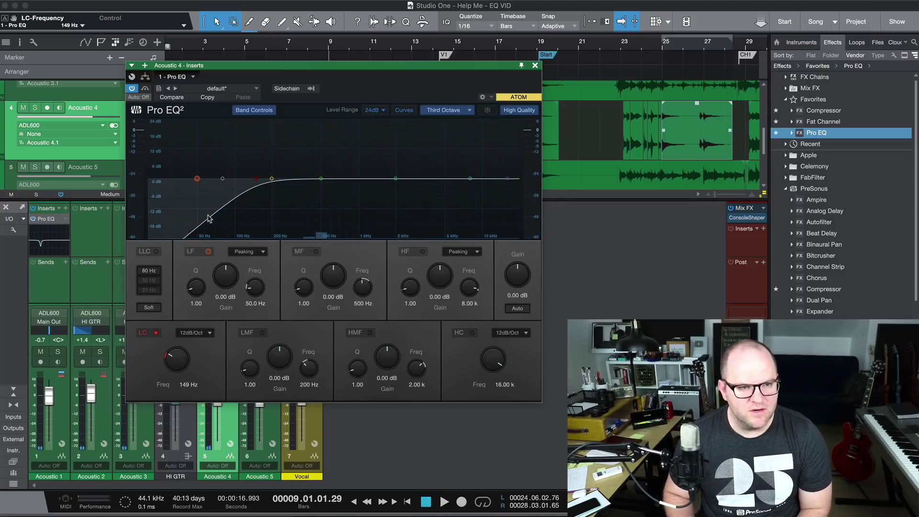
key(space)
drag(282, 65, 561, 65)
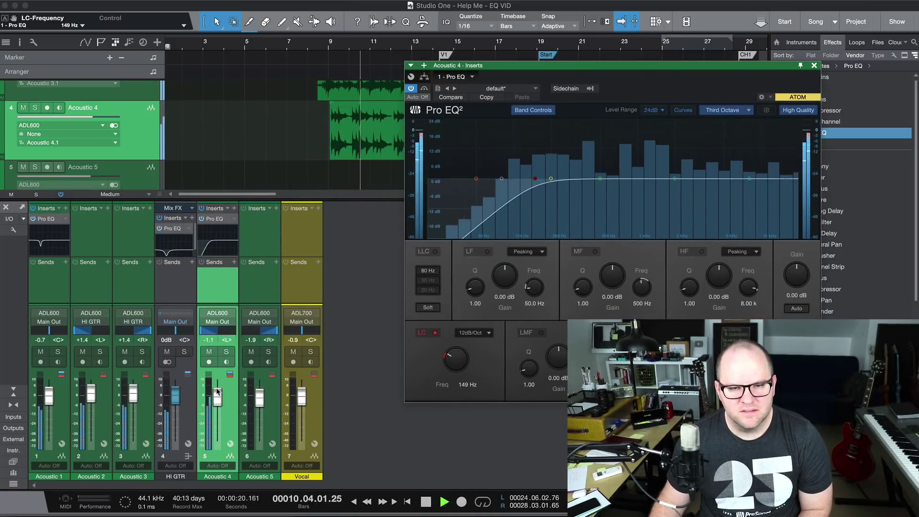
key(space)
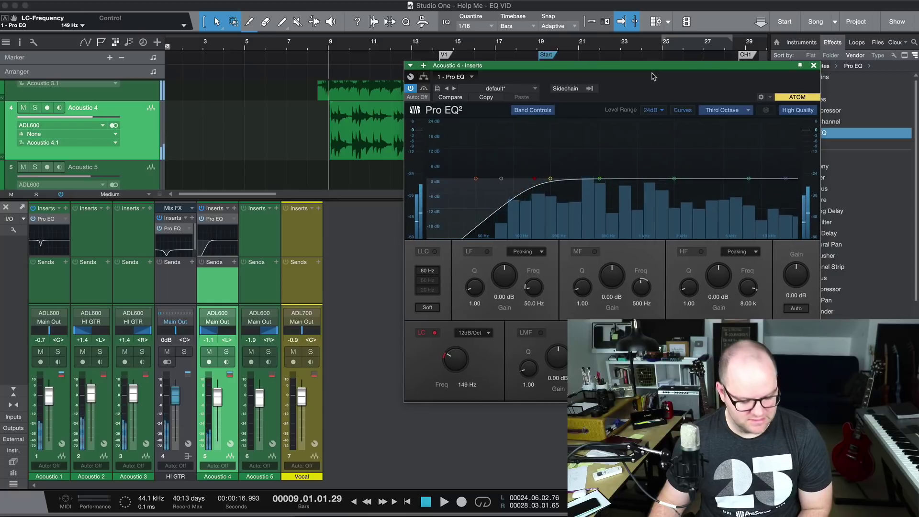
- Solo Acoustic 4 again and, during playback, boost its high-frequency EQ band by about 6.35 dB at 5.04 kHz
drag(552, 74, 373, 83)
key(s)
key(space)
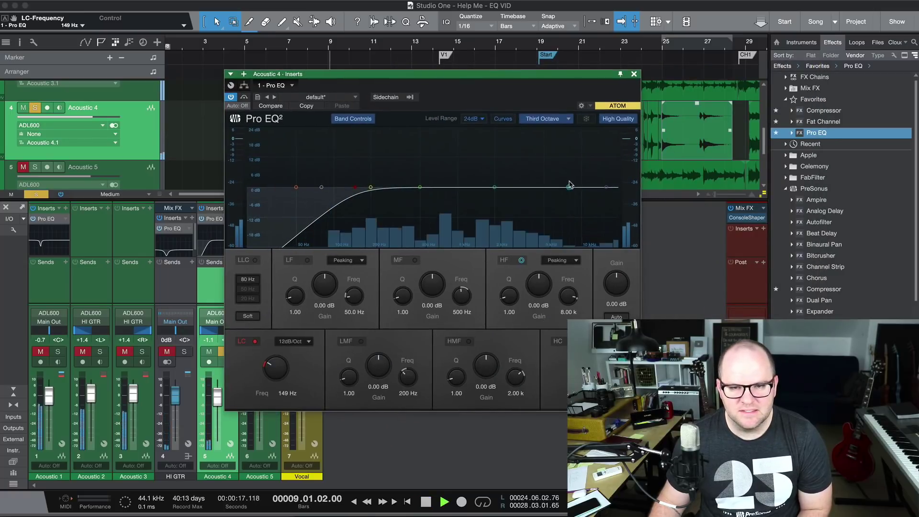
drag(568, 191, 545, 175)
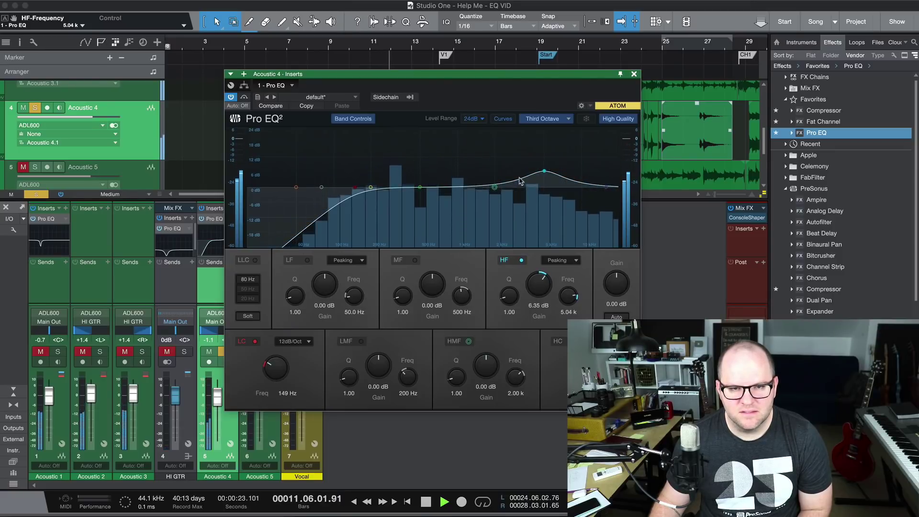
key(space)
- Take Acoustic 4 out of solo, close its EQ, and play the mix from bar 9
key(s)
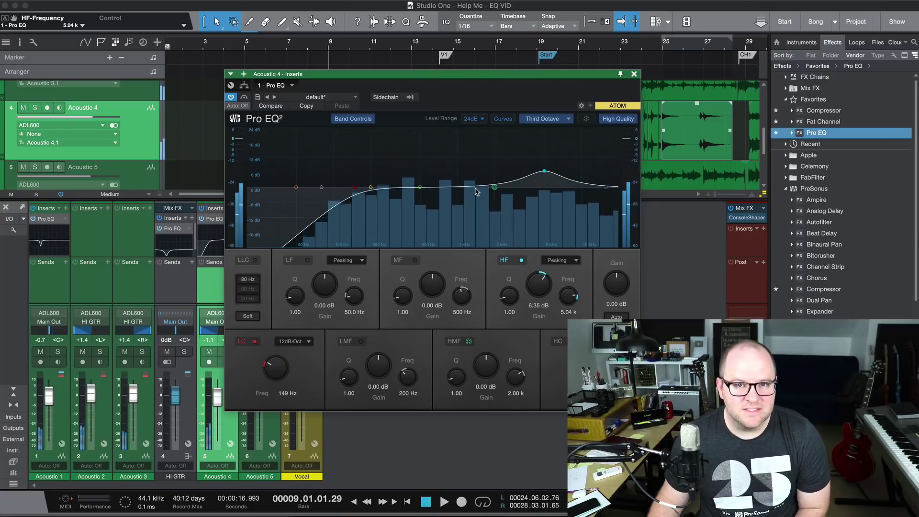
click(634, 73)
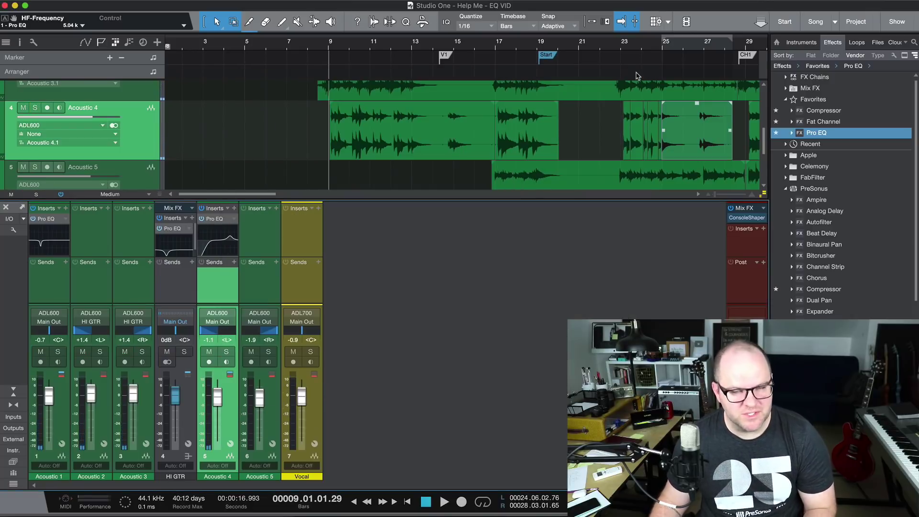
key(space)
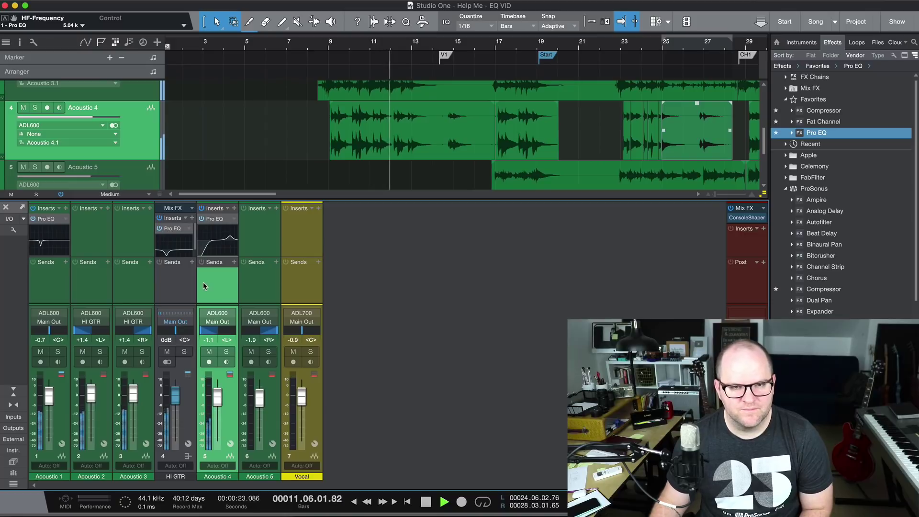
key(space)
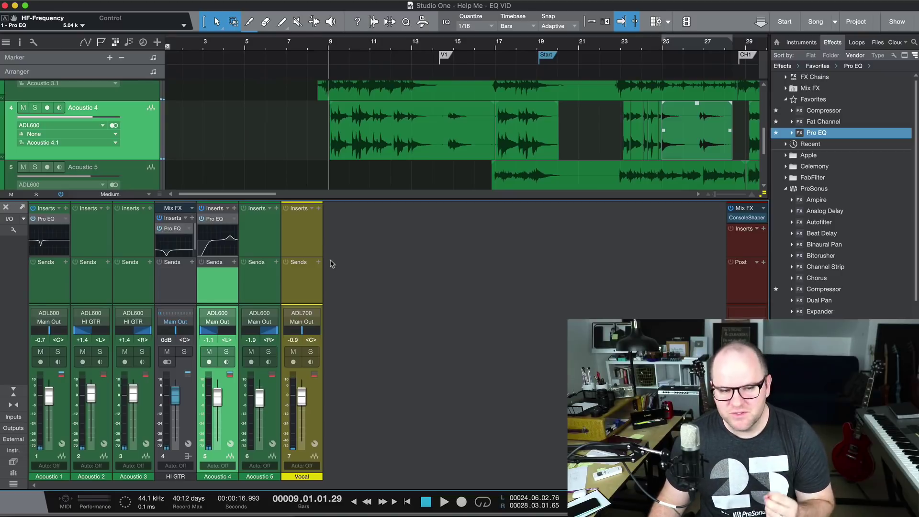
- Select the HI GTR bus, play the mix from bar 9, and mute the bus during playback
click(180, 296)
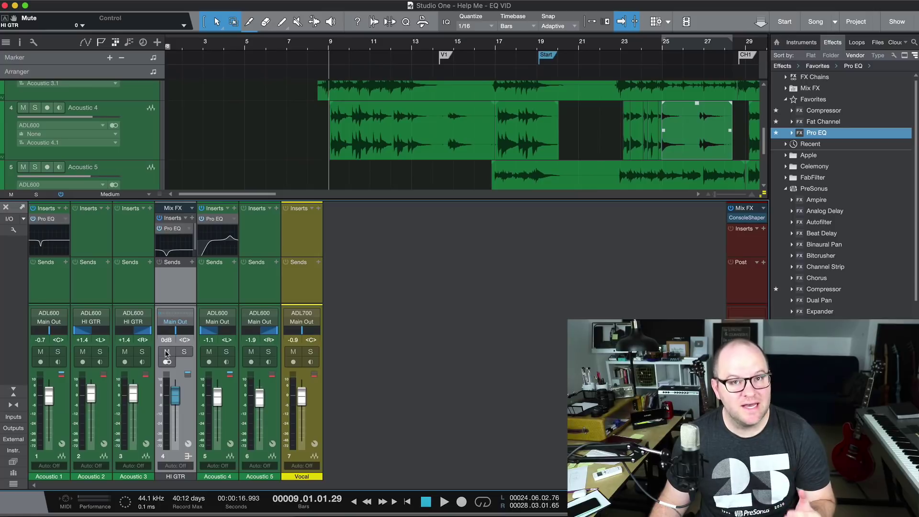
key(space)
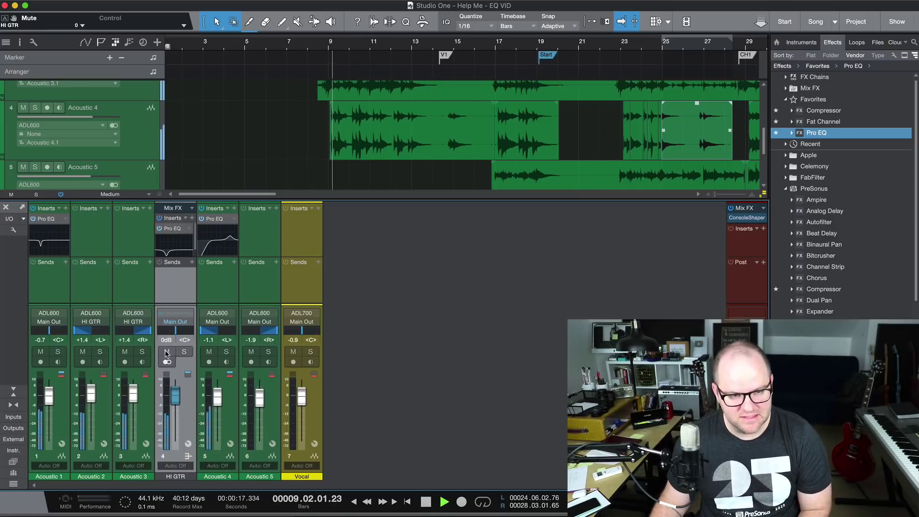
click(167, 353)
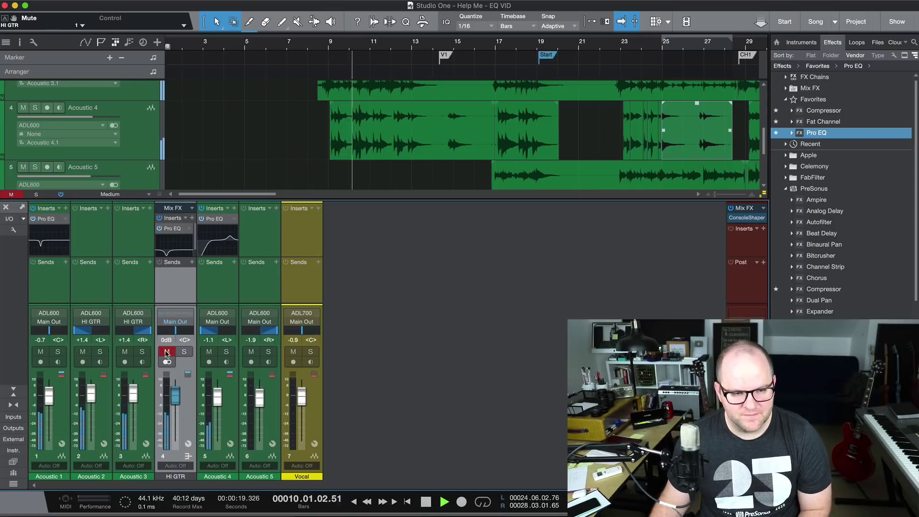
- Unmute the HI GTR bus and play the mix from bar 9 with Acoustic 1 muted
click(167, 352)
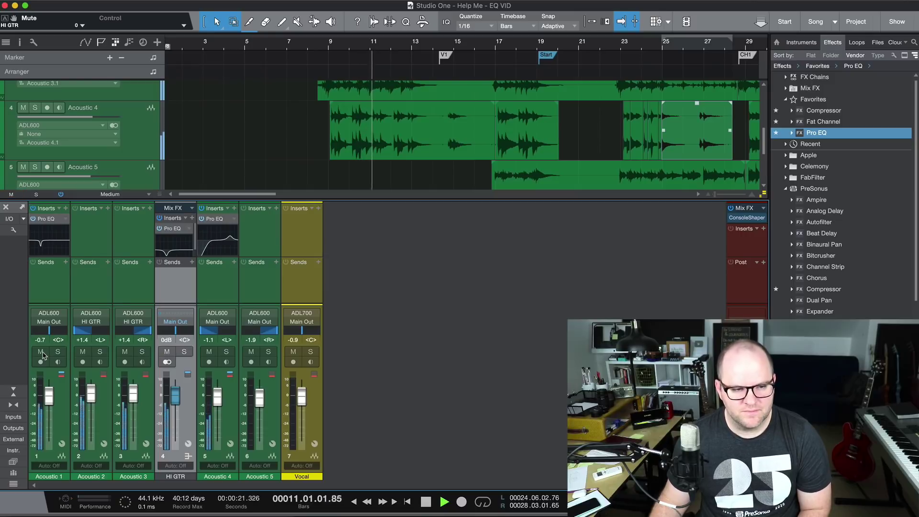
key(space)
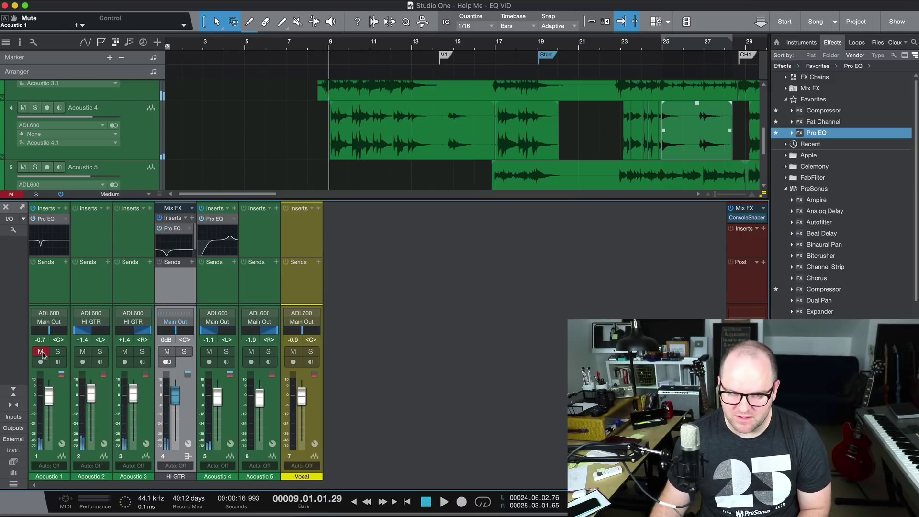
key(space)
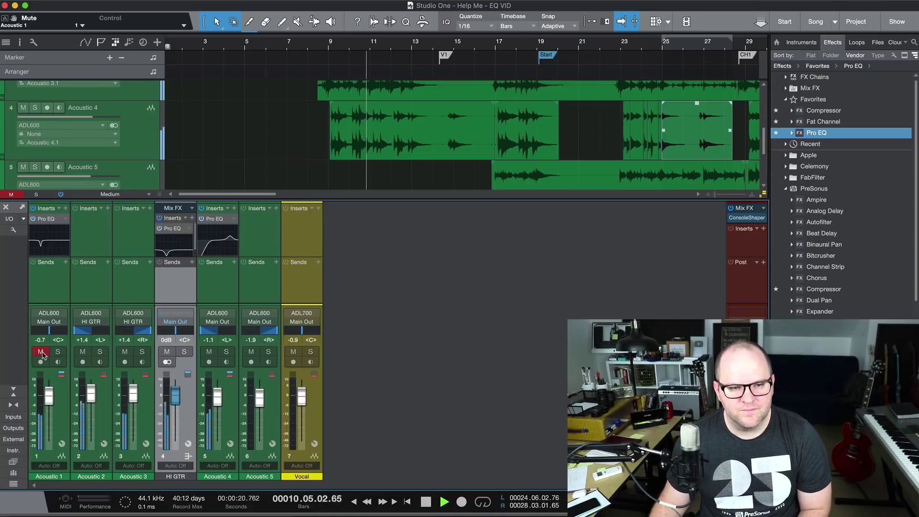
- Unmute Acoustic 1, mute the HI GTR bus, and play the mix from bar 10
click(40, 353)
key(space)
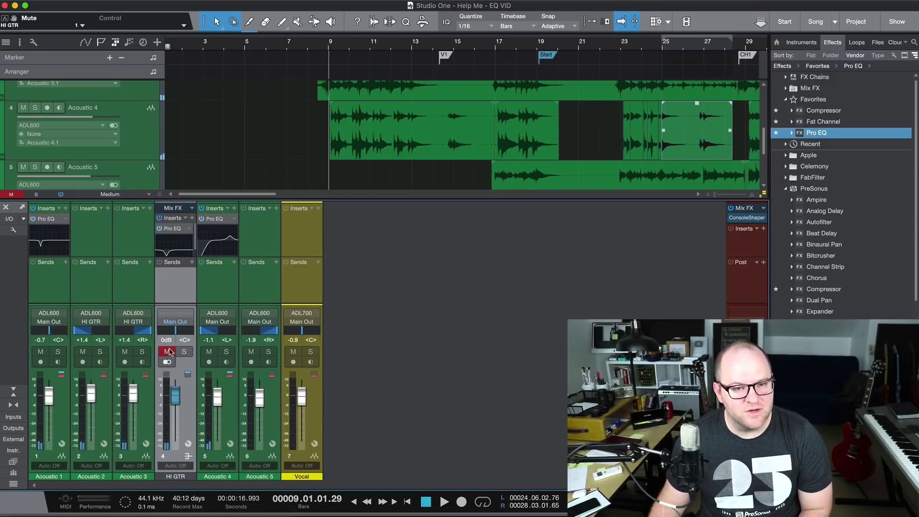
click(351, 46)
scroll(332, 130, up, 3)
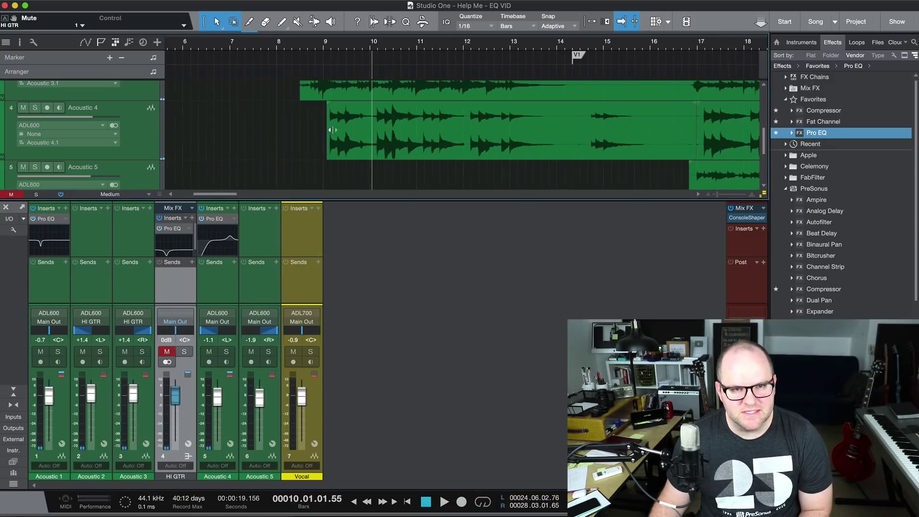
key(space)
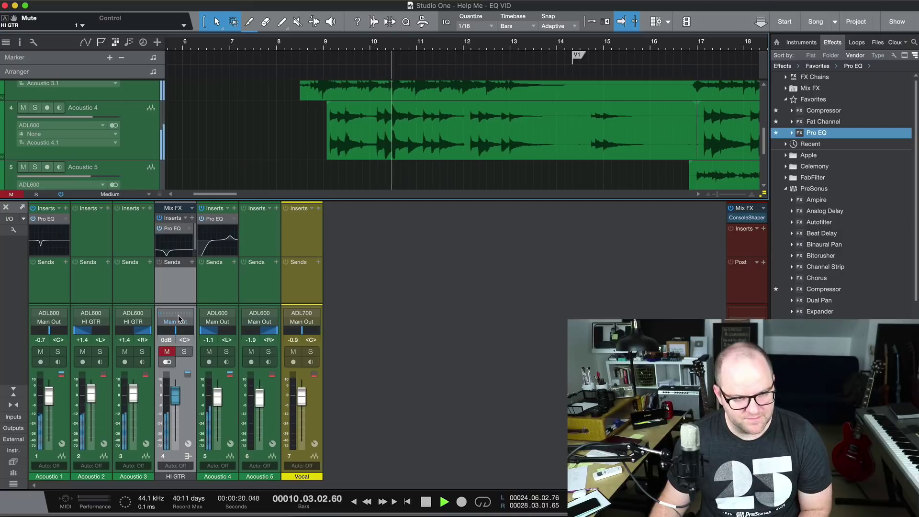
key(space)
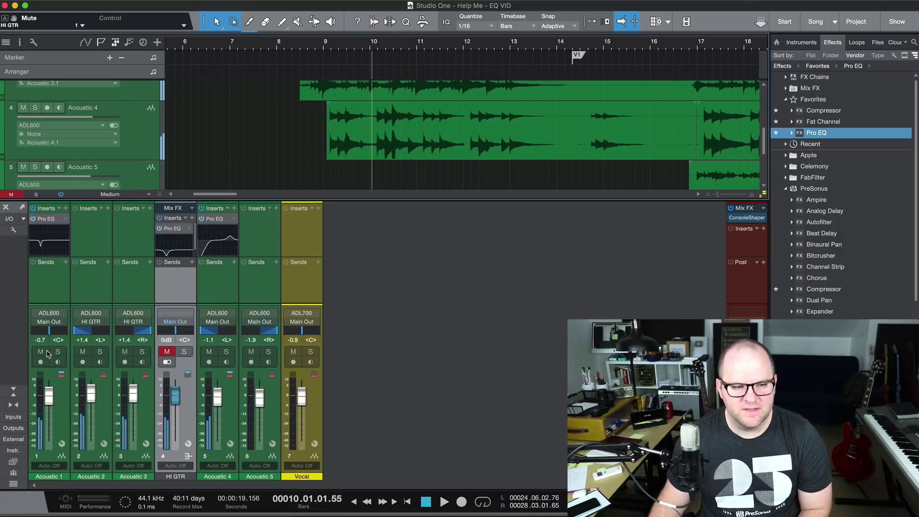
- Solo Acoustic 1 and, during playback, set its low-mid EQ band to about -12.42 dB with a Q of 4.22, ending out of solo with the EQ closed
click(56, 351)
key(space)
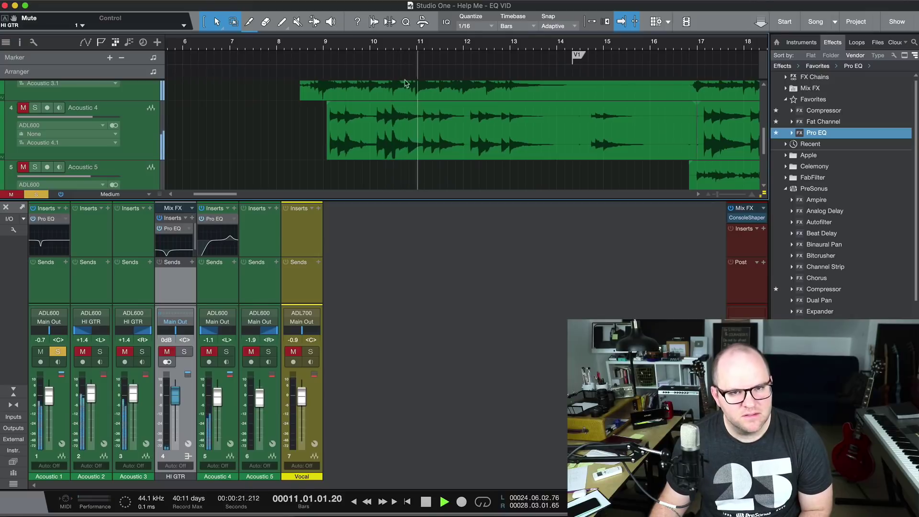
scroll(256, 157, up, 5)
key(space)
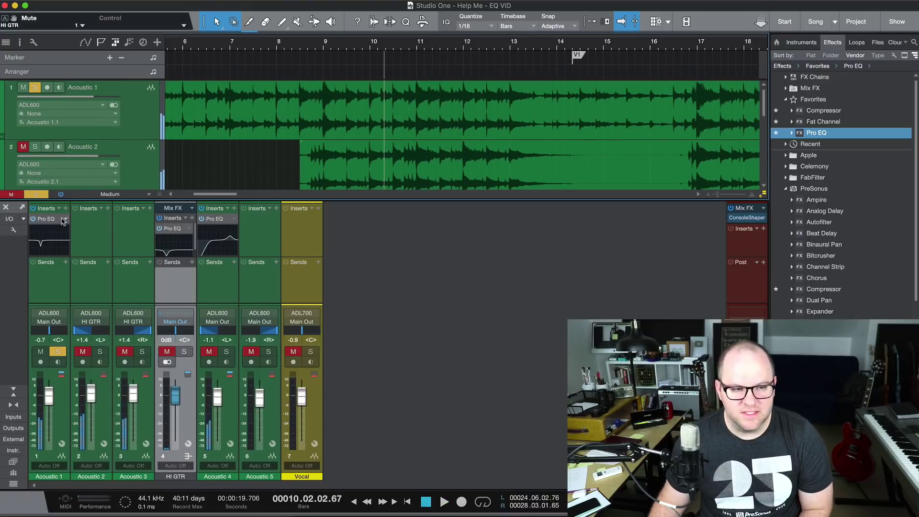
click(53, 225)
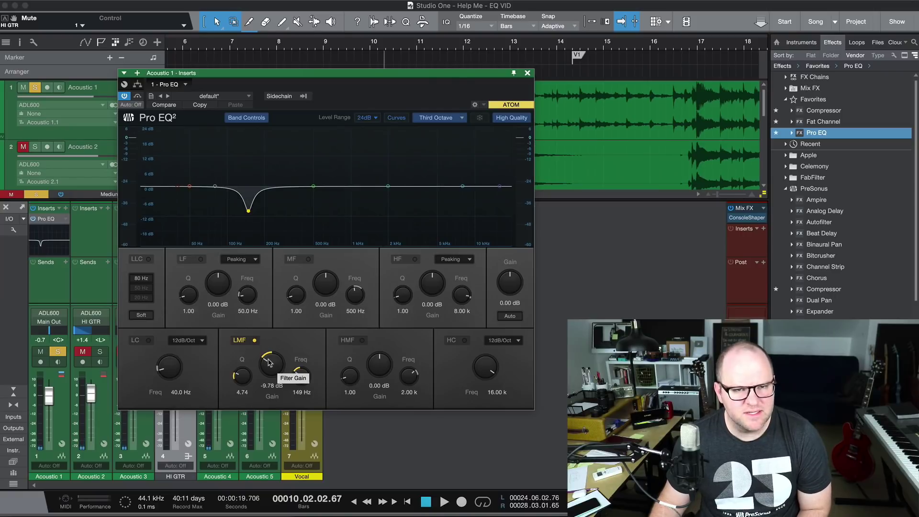
key(space)
drag(270, 363, 247, 379)
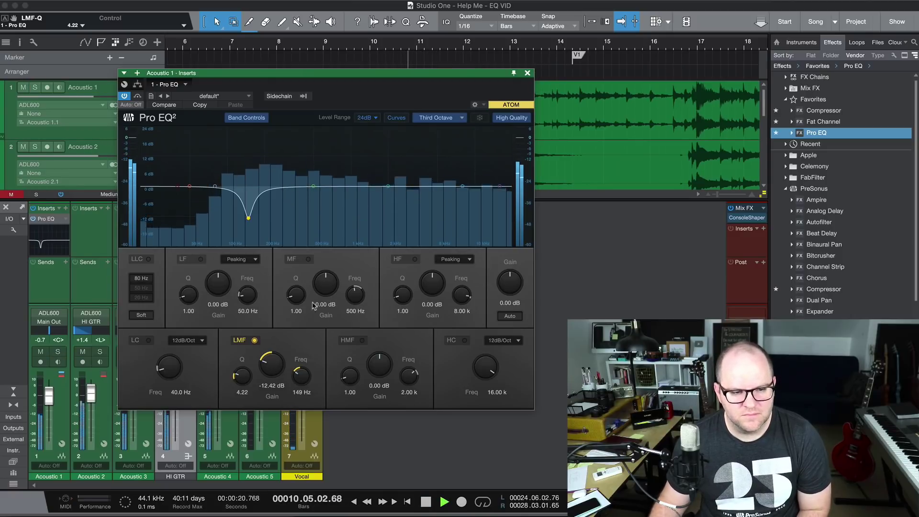
key(super+w)
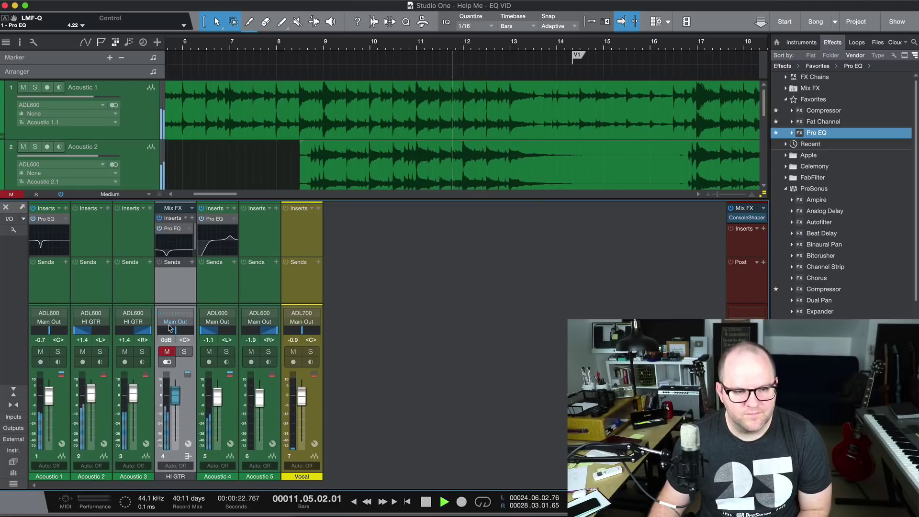
- Unmute the HI GTR bus during playback and replay the full mix from about bar 7
click(166, 352)
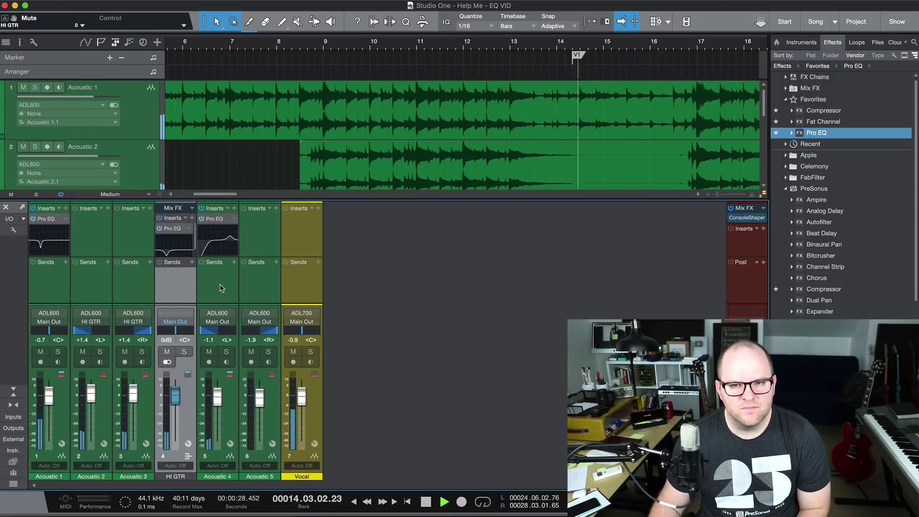
key(space)
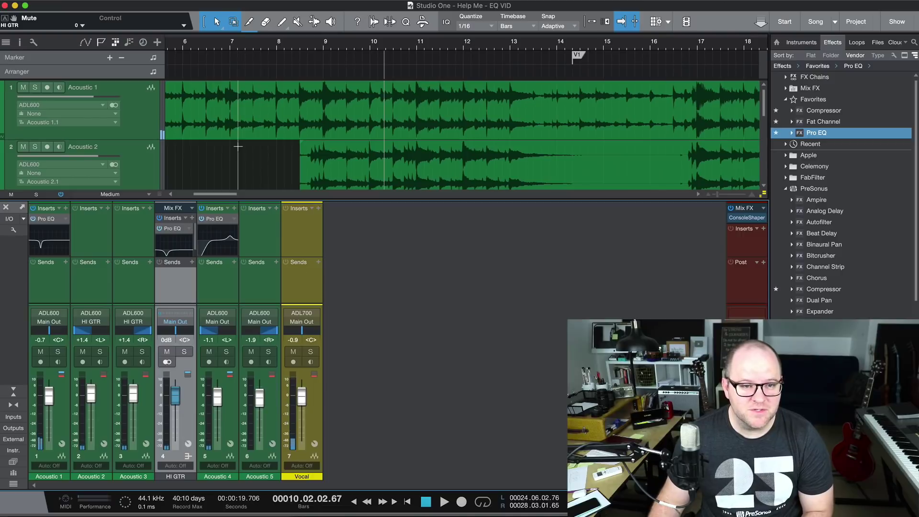
click(242, 46)
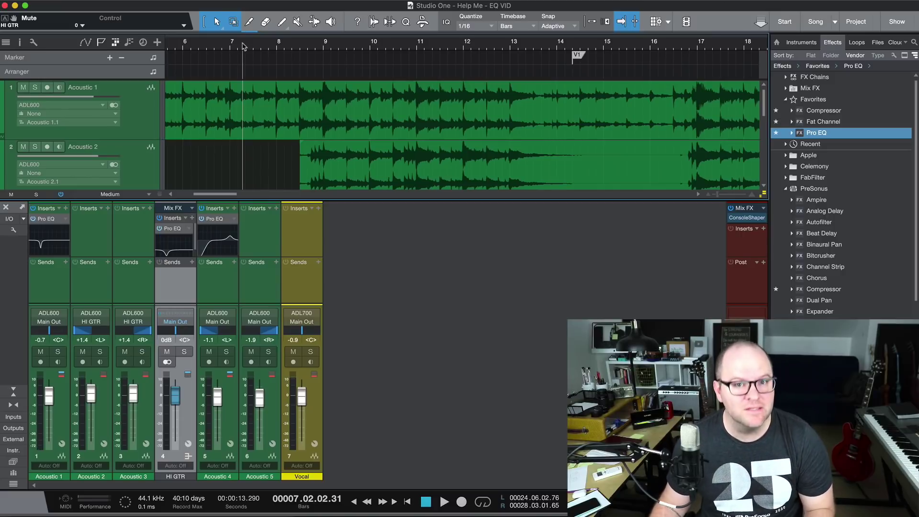
key(space)
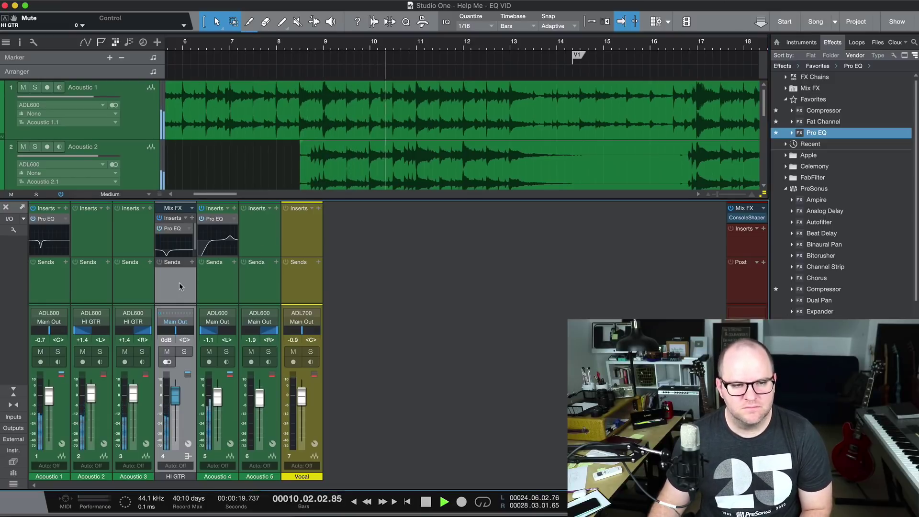
- Open the HI GTR bus's Pro EQ clear of the channels, then solo the bus and play it from about bar 9
click(172, 229)
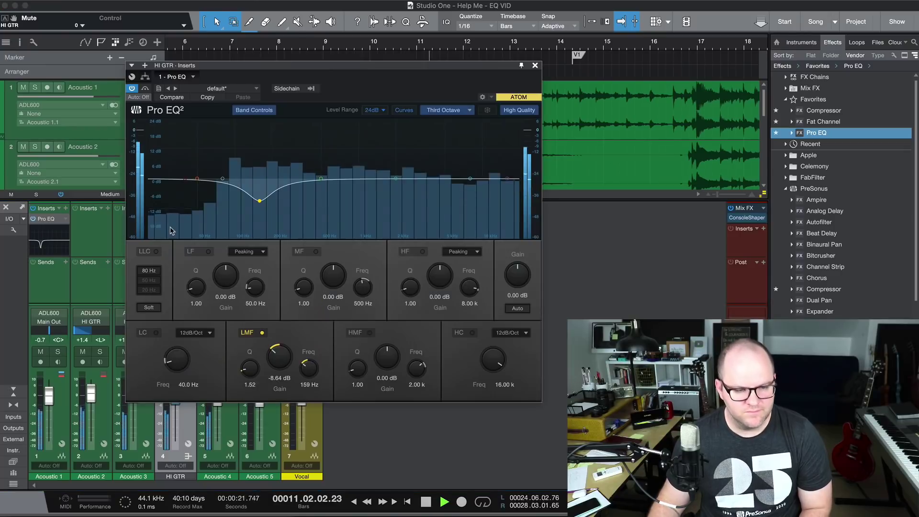
key(space)
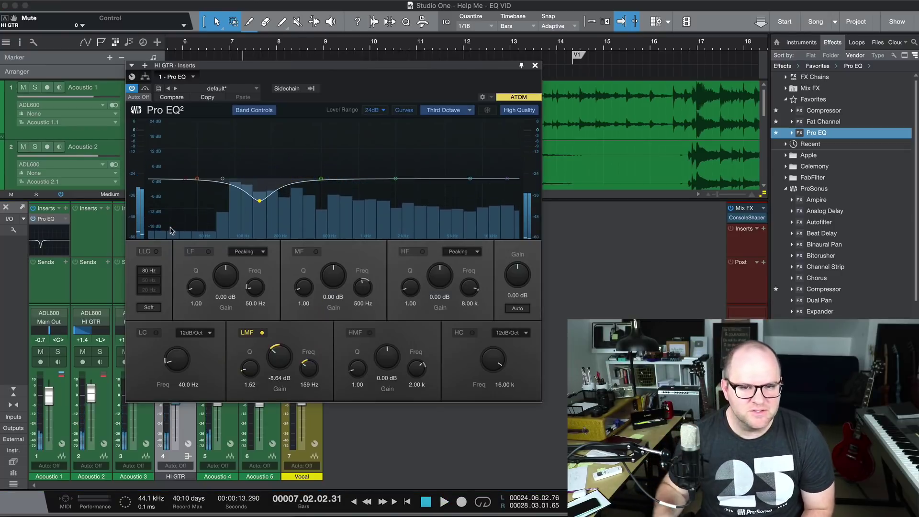
drag(421, 65, 583, 122)
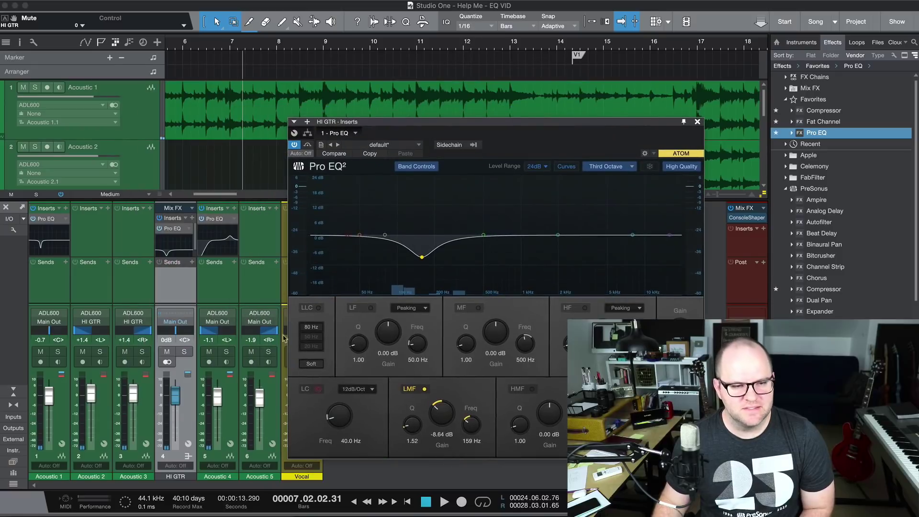
click(184, 351)
key(space)
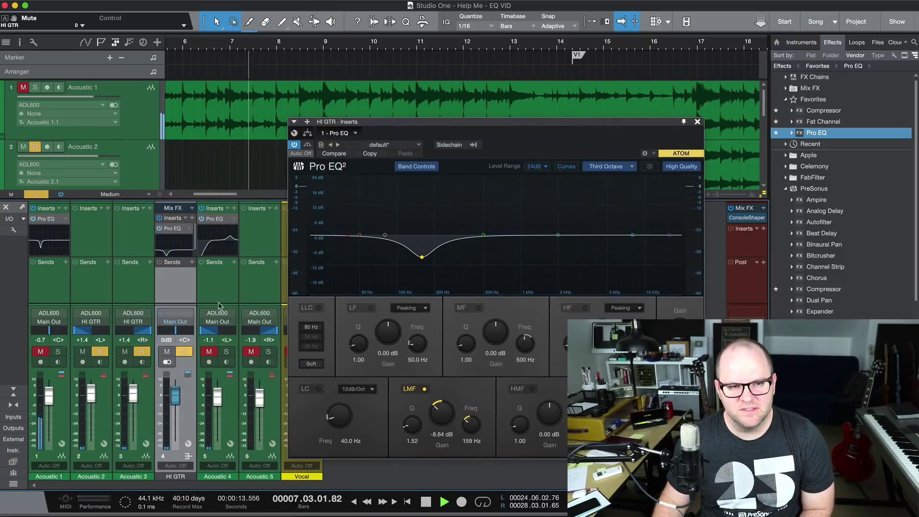
click(348, 51)
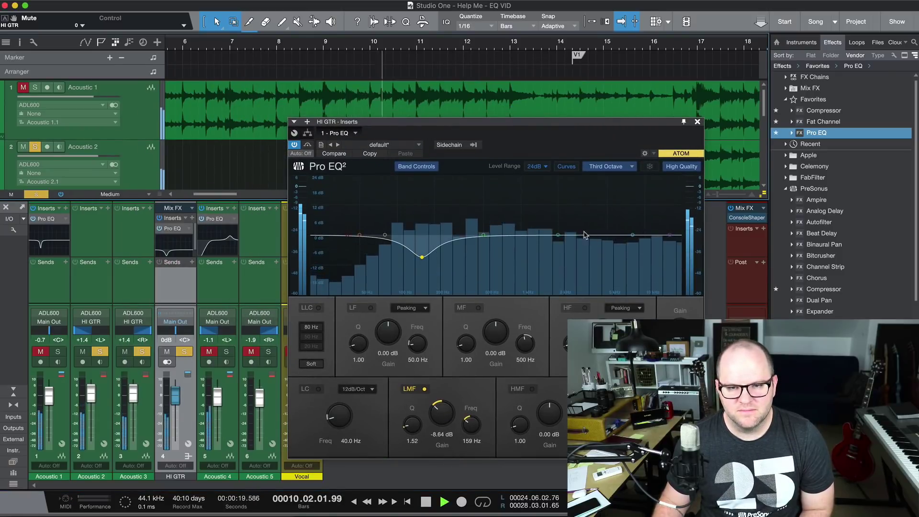
key(space)
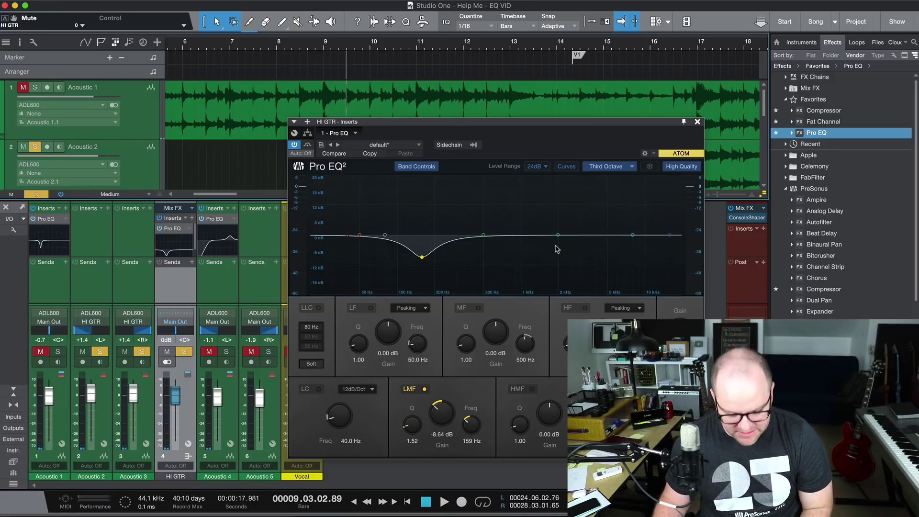
- Boost the HI GTR bus's high-mid EQ band by about 6.94 dB at 2.08 kHz during playback
key(space)
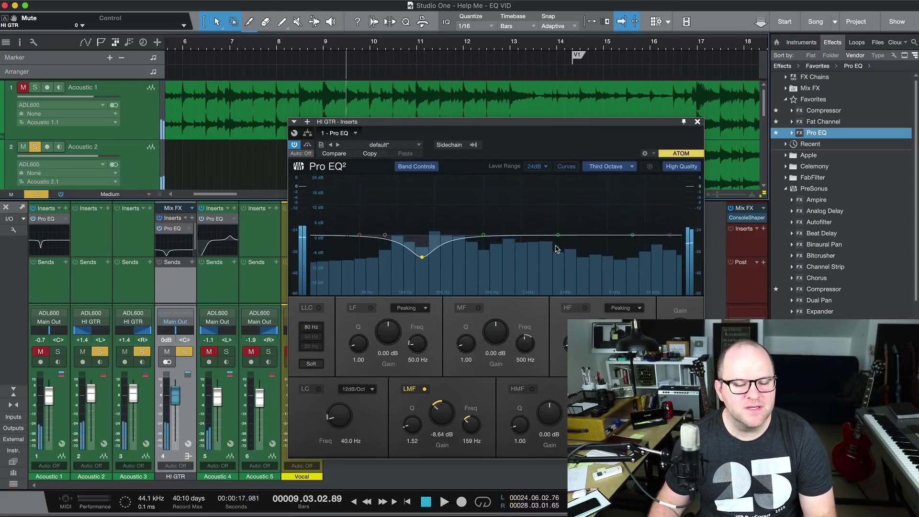
key(space)
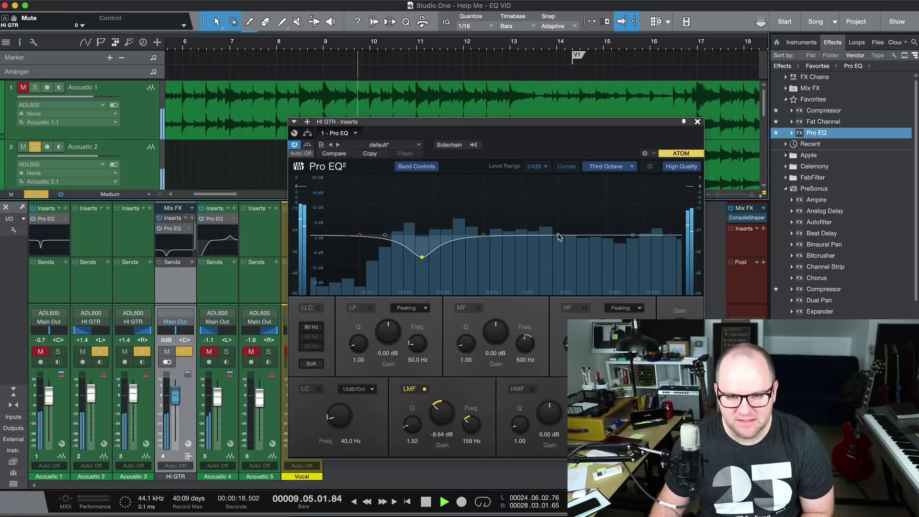
drag(559, 236, 563, 215)
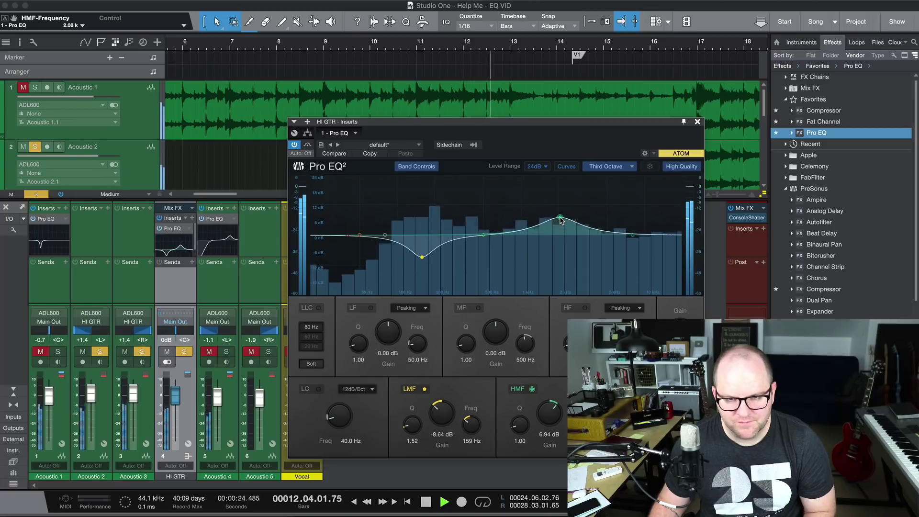
key(space)
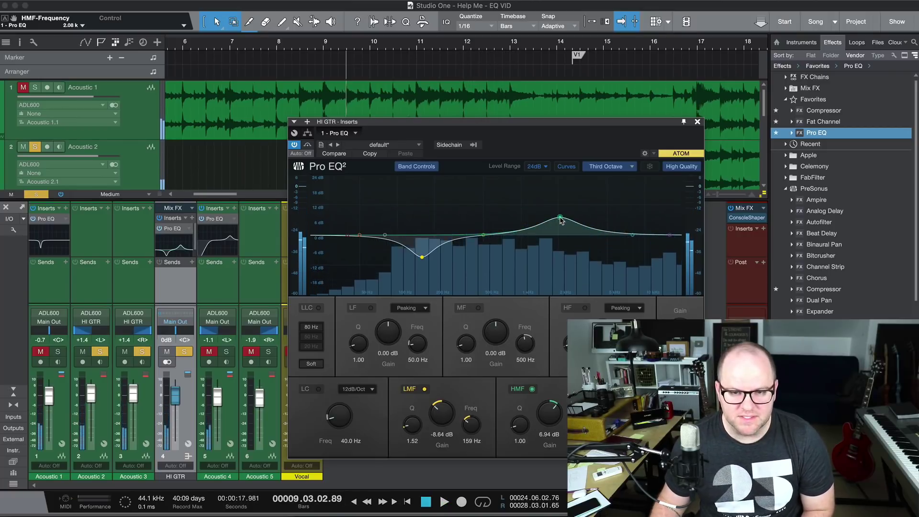
- Set the HI GTR bus's high-mid EQ band to a cut of about 2.98 dB at 1.93 kHz during playback
drag(607, 222, 606, 221)
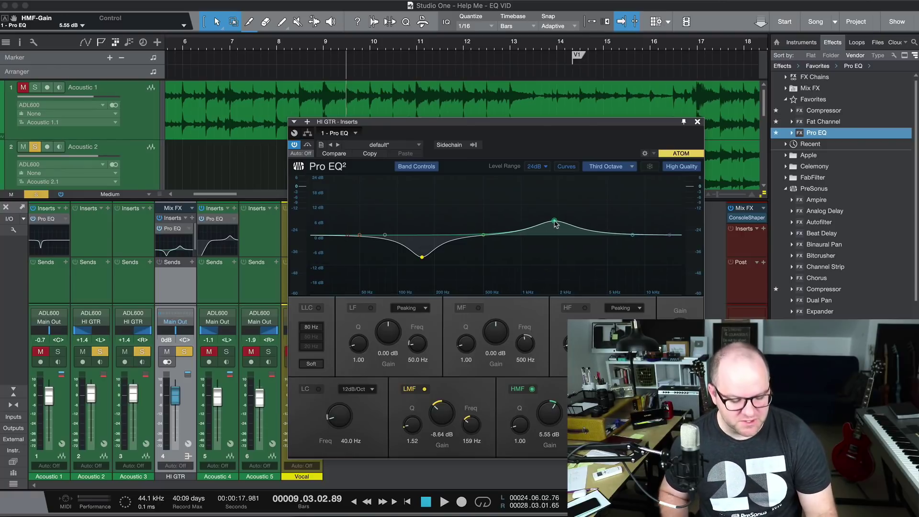
key(space)
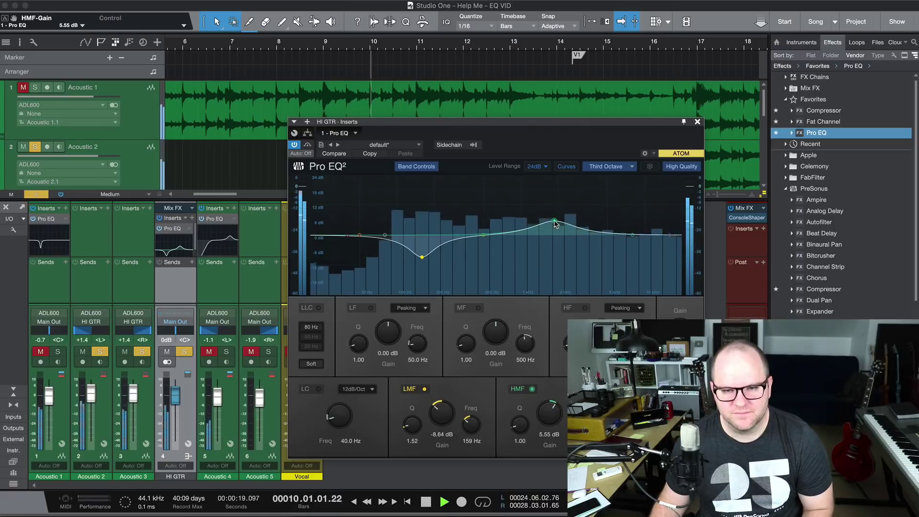
drag(554, 221, 551, 247)
key(space)
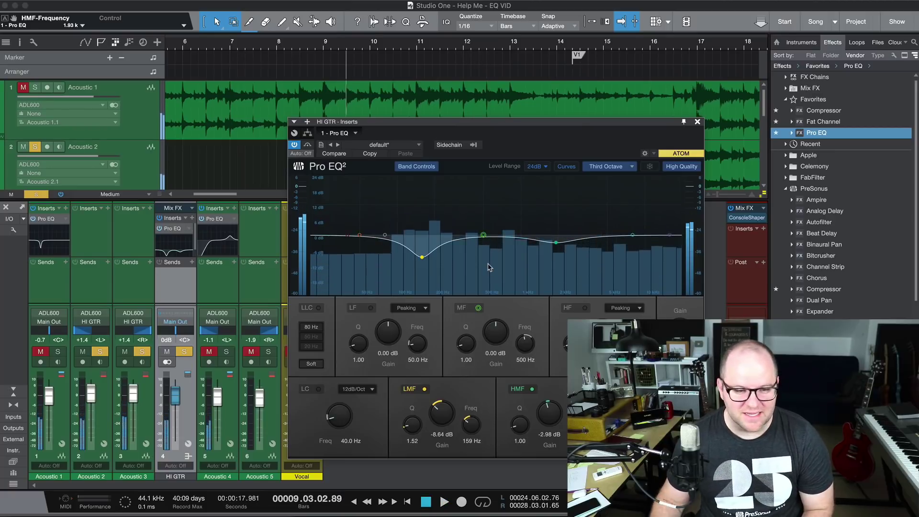
- Replace the current solo with Acoustic 1 and the HI GTR bus, play them together from bar 9, and close the EQ
key(shift+s)
key(shift+m)
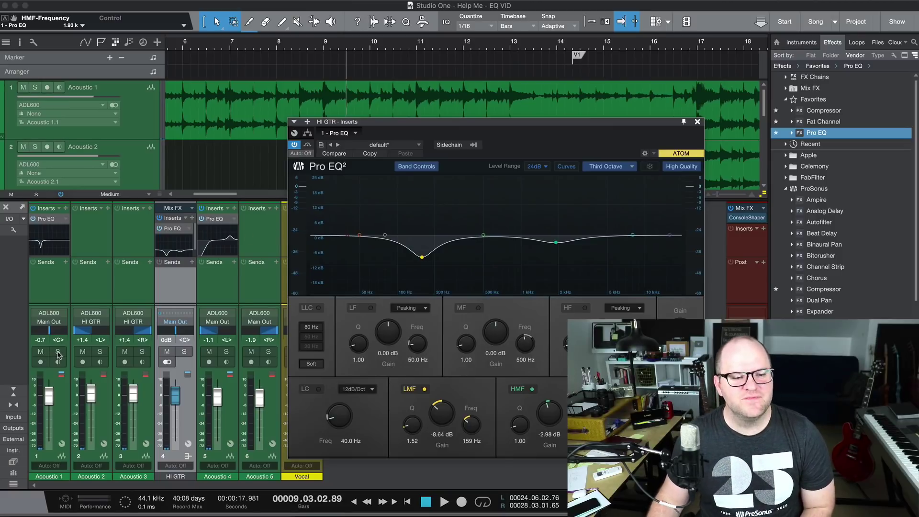
click(58, 352)
click(182, 352)
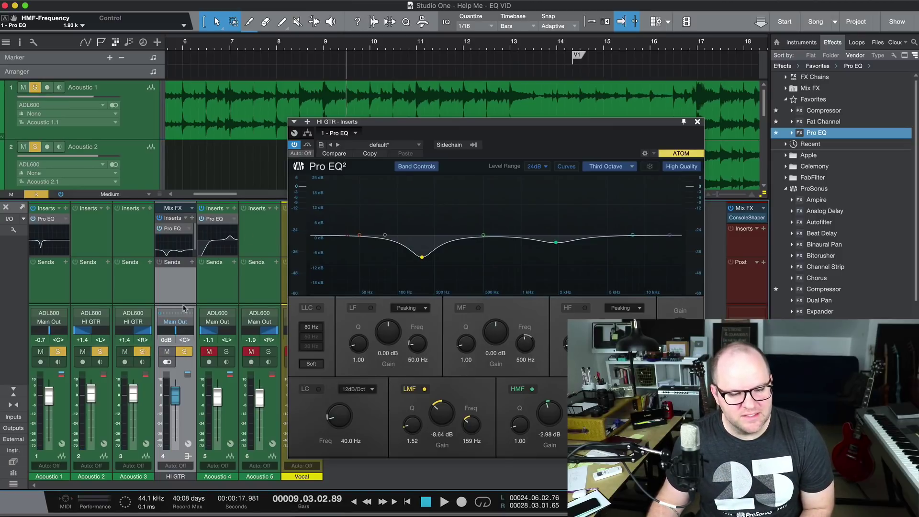
key(space)
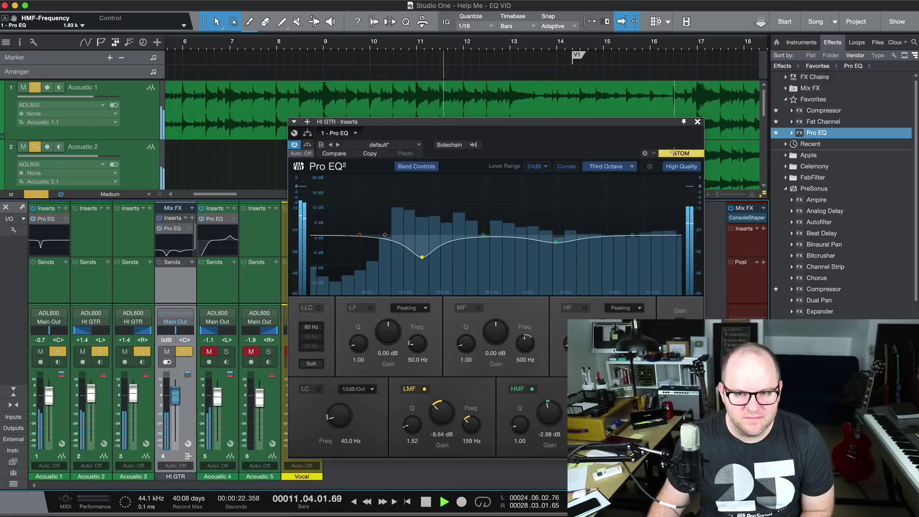
key(space)
click(697, 121)
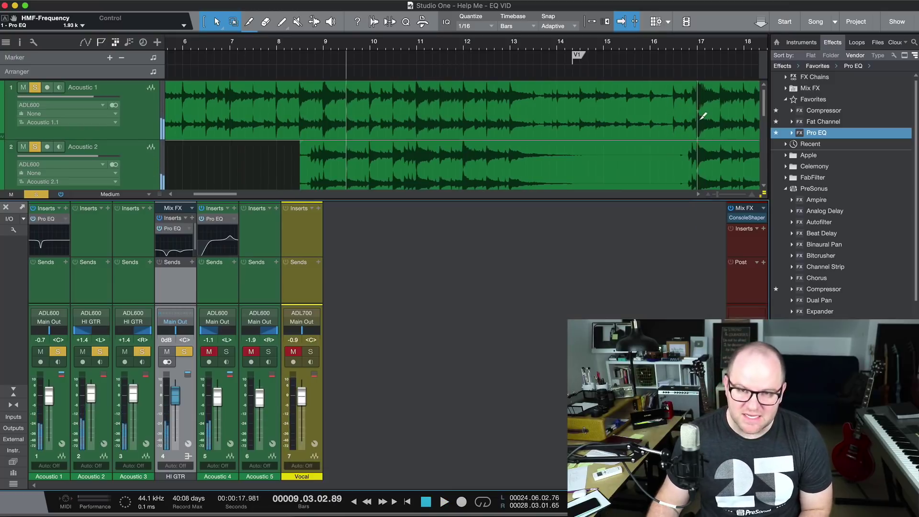
- Clear all solos and hide the mixer console to show every track's arrangement from about bar 9
key(shift+s)
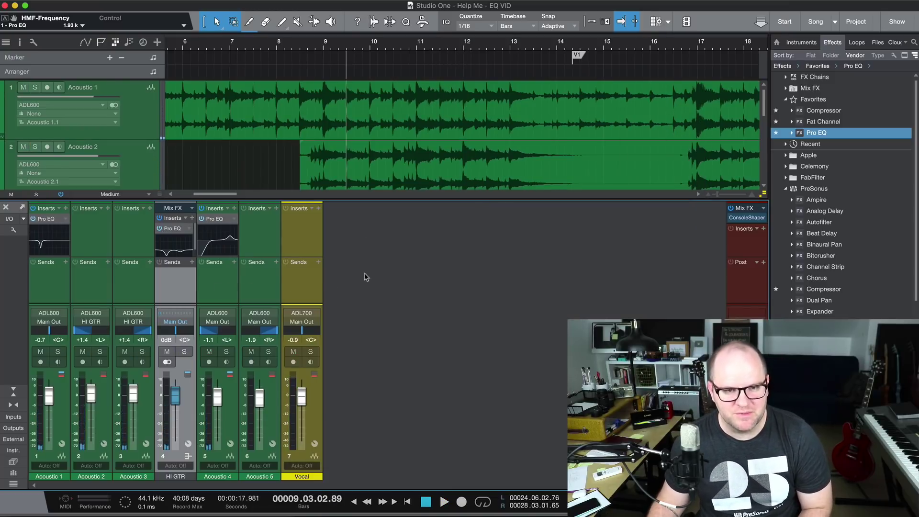
key(F3)
scroll(577, 302, right, 5)
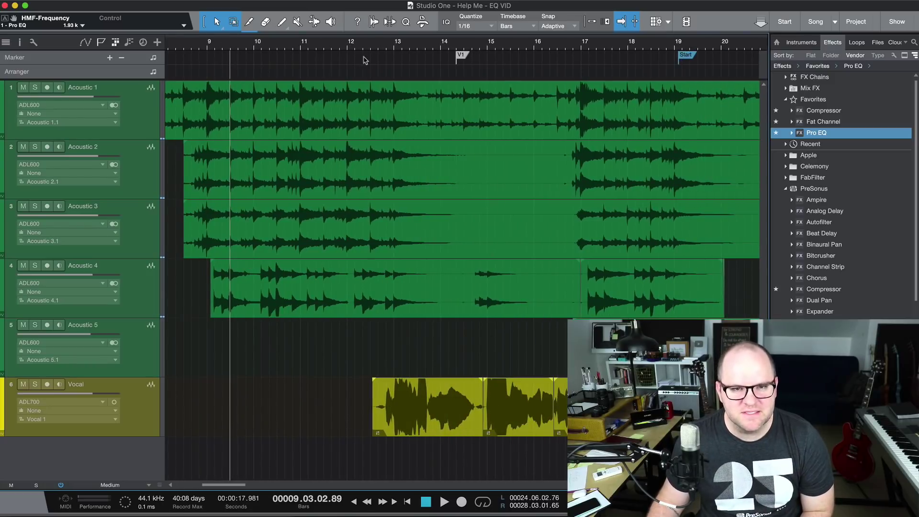
- Solo the Vocal track, zoom in around bar 13 and play its opening phrase on its own twice
click(397, 46)
click(140, 387)
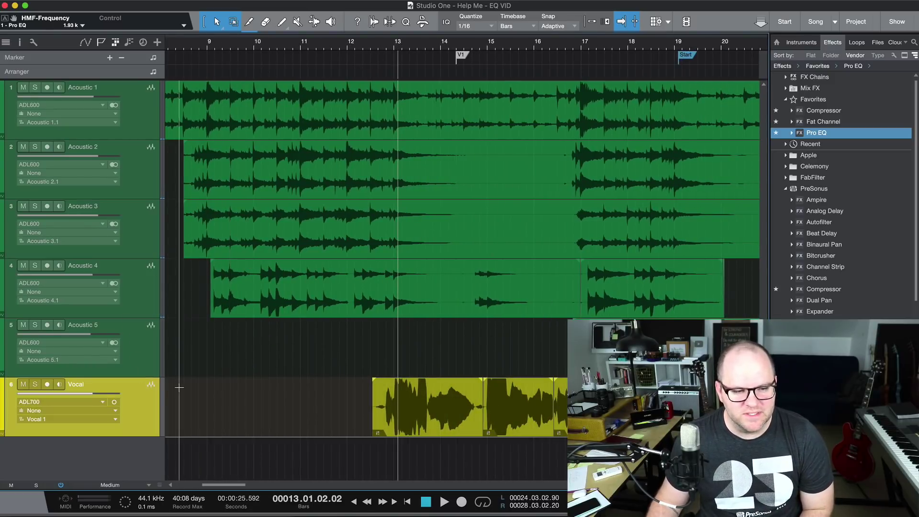
key(s)
scroll(234, 386, up, 3)
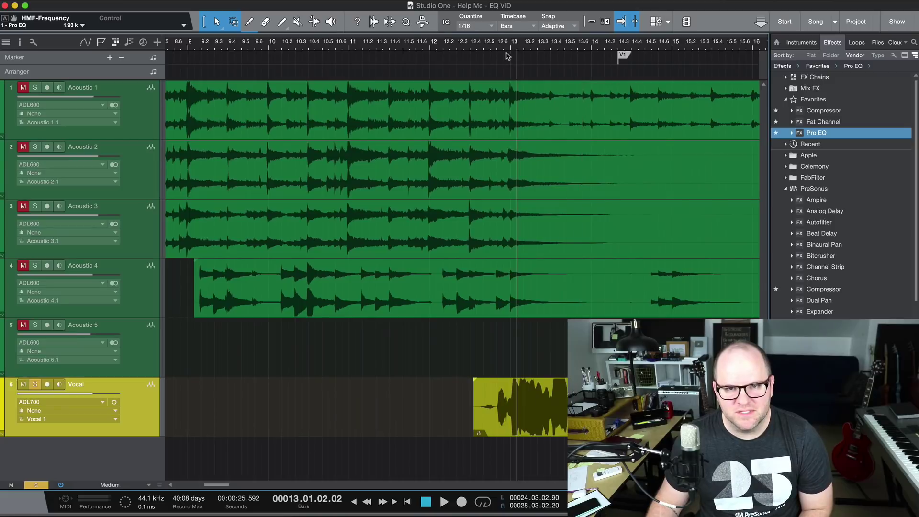
key(space)
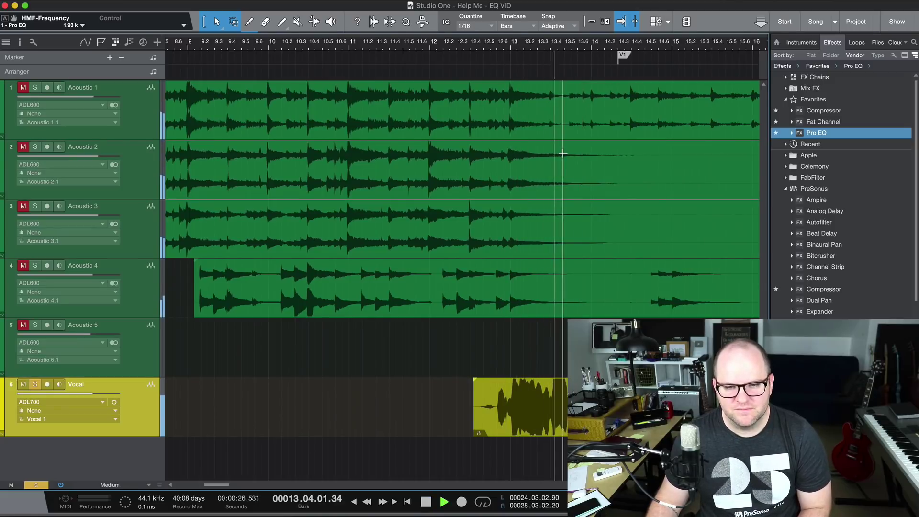
key(space)
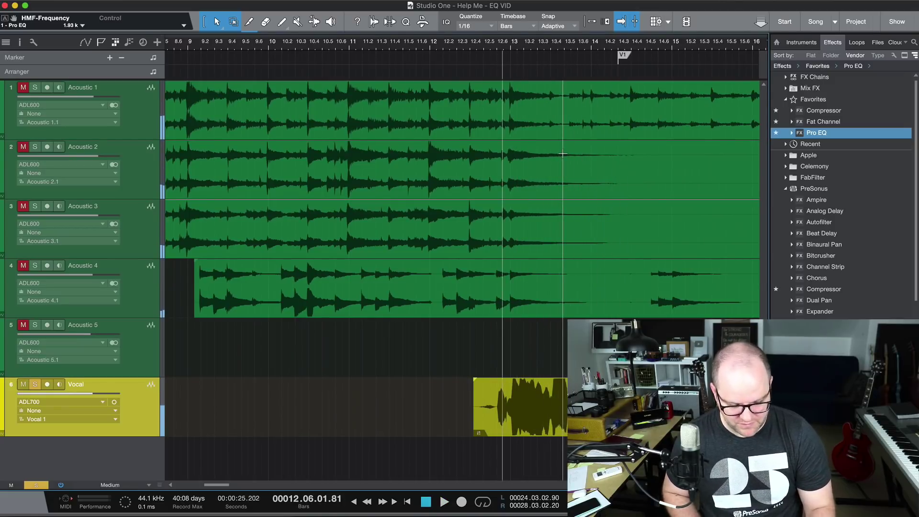
key(space)
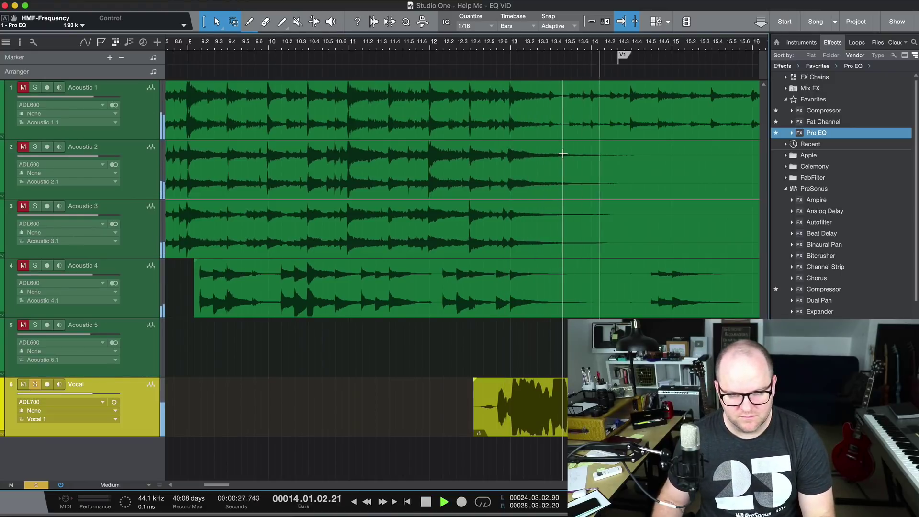
key(space)
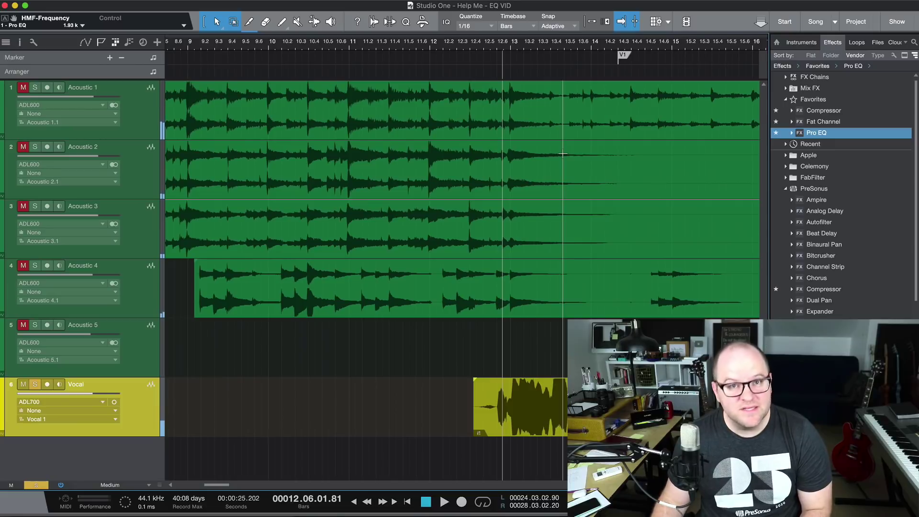
- Show the mixer console, clear the Vocal solo and play the full mix from about bar 12.2
key(F3)
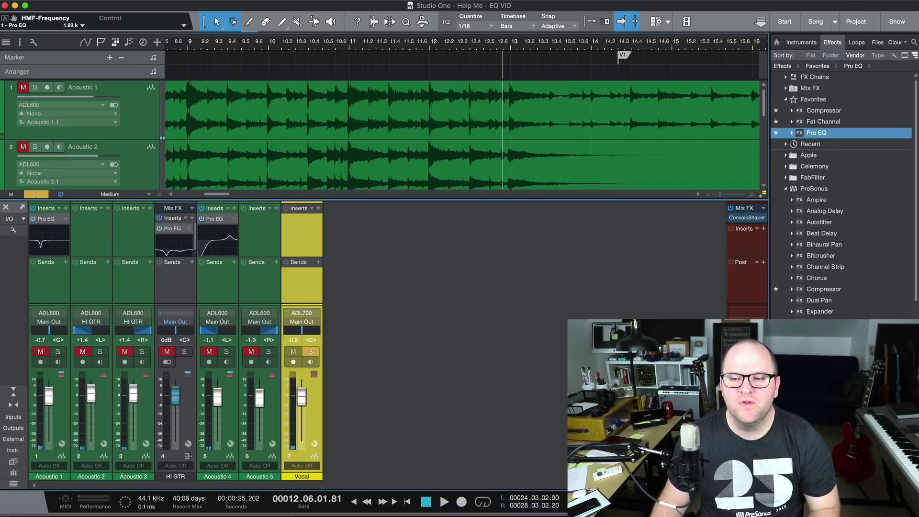
key(s)
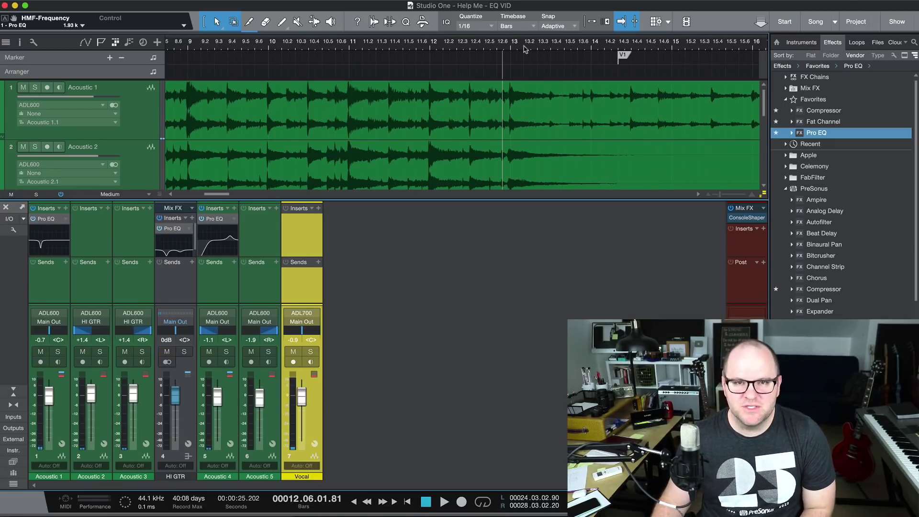
click(455, 44)
key(space)
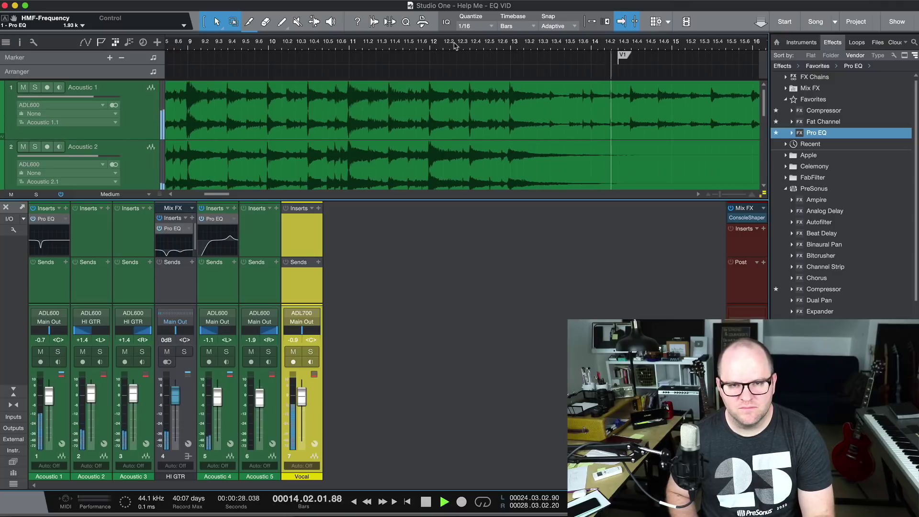
key(space)
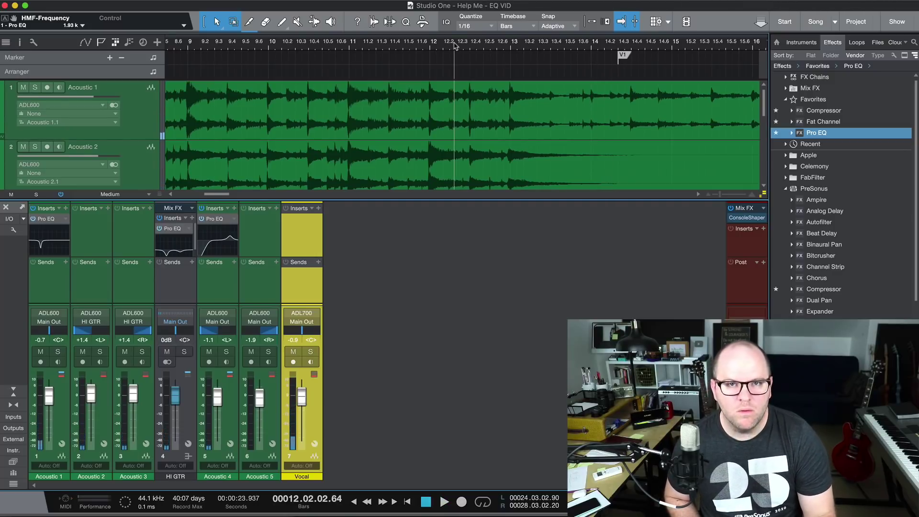
key(space)
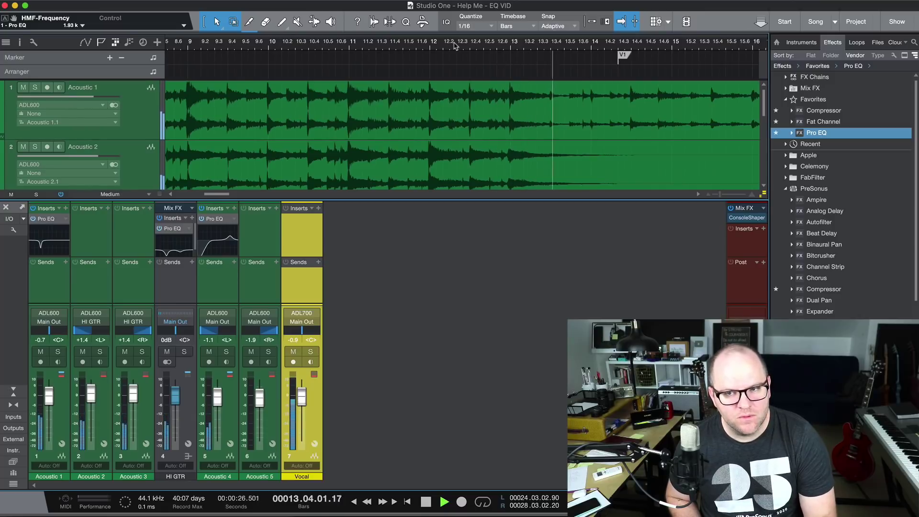
click(454, 46)
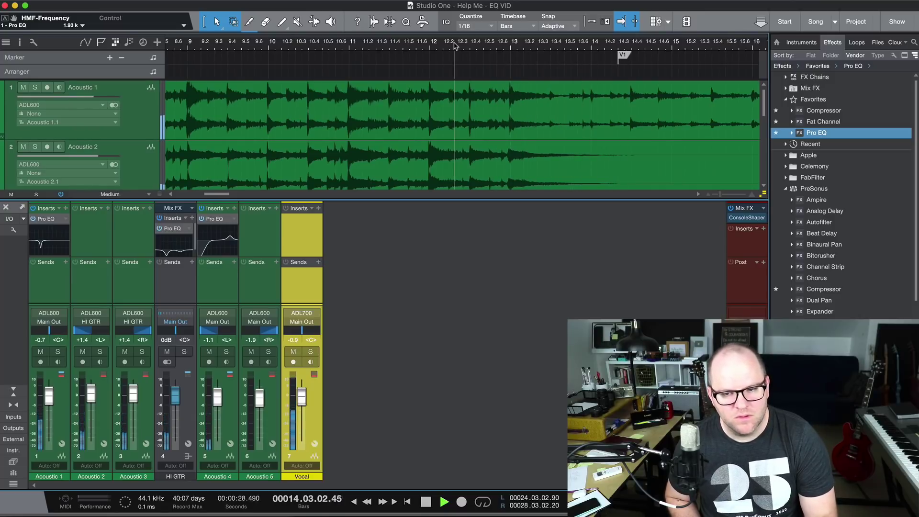
- Add a Pro EQ from the Favorites effects to the Vocal channel's inserts
scroll(527, 34, up, 2)
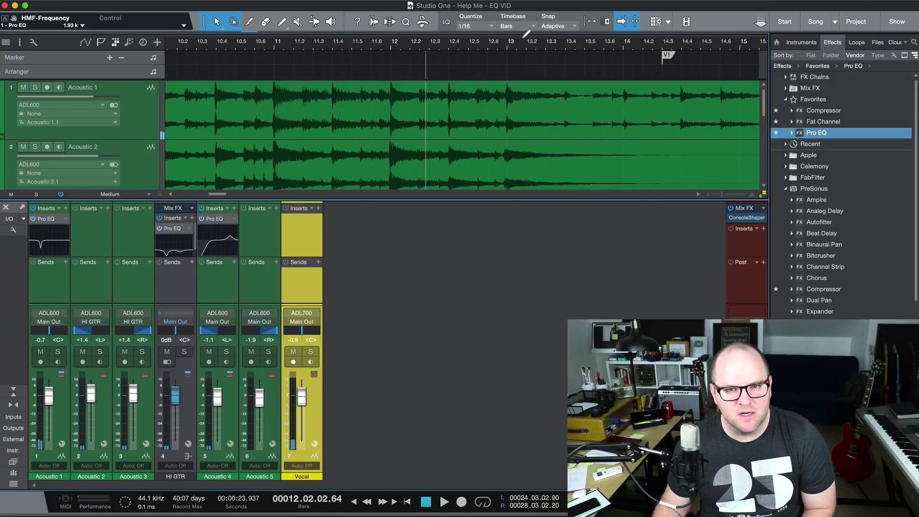
scroll(498, 82, right, 2)
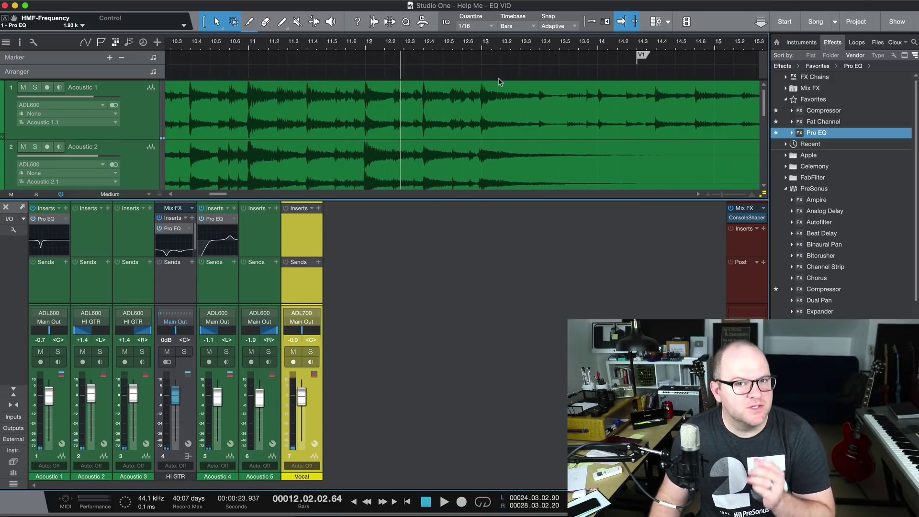
scroll(499, 86, down, 3)
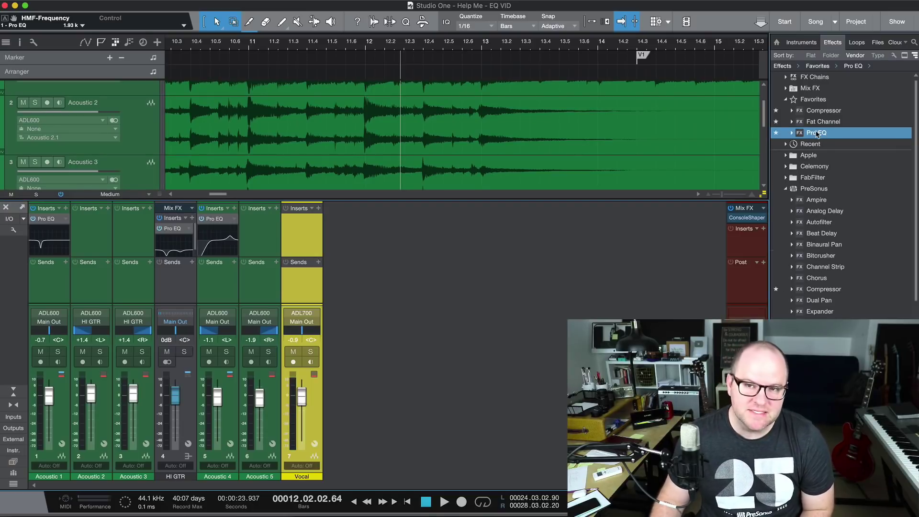
drag(817, 135, 316, 235)
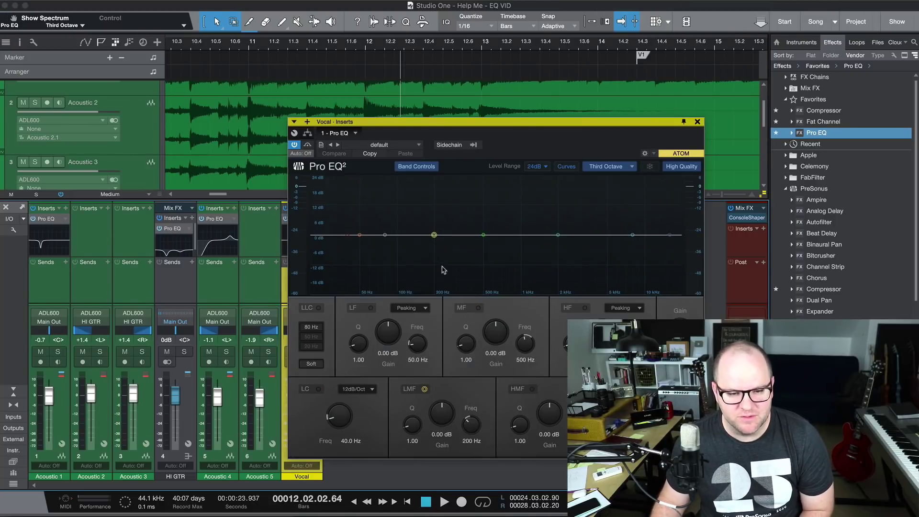
- Solo the Vocal and boost its low-mid EQ band by about 7.93 dB at 158 Hz during playback
key(s)
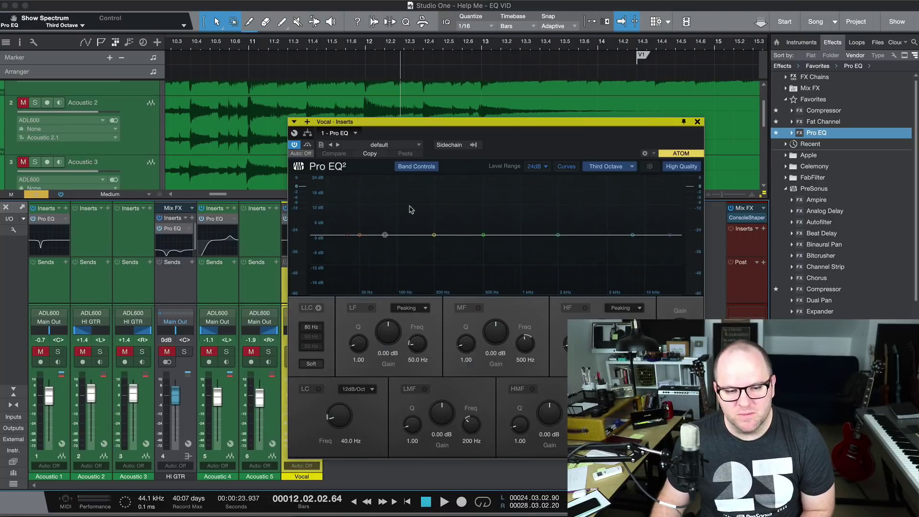
key(space)
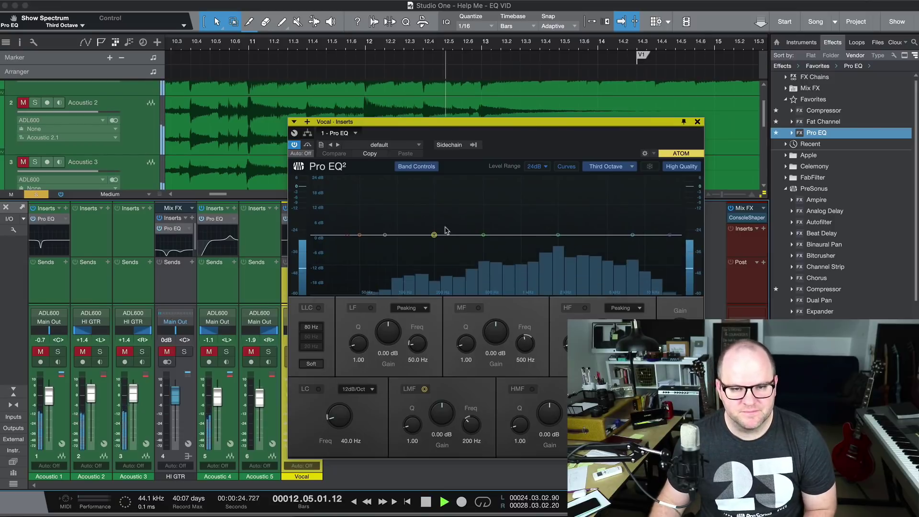
drag(433, 235, 422, 215)
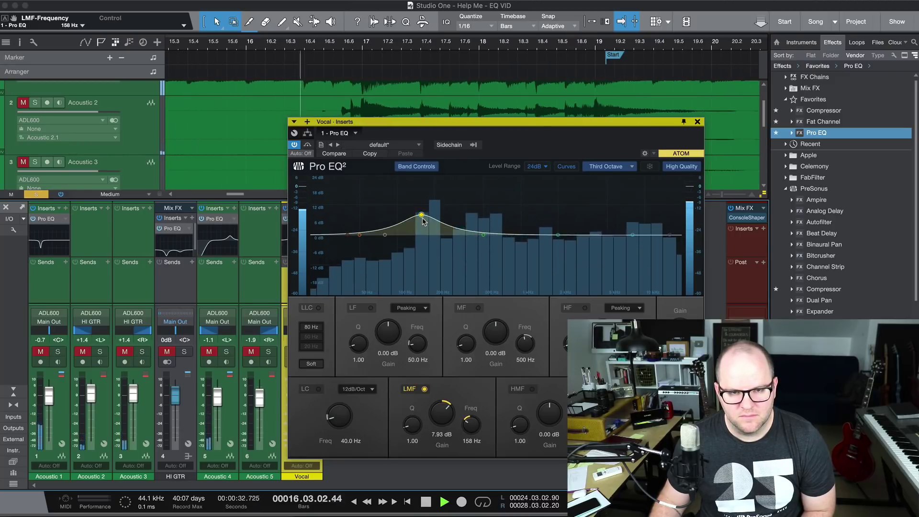
key(space)
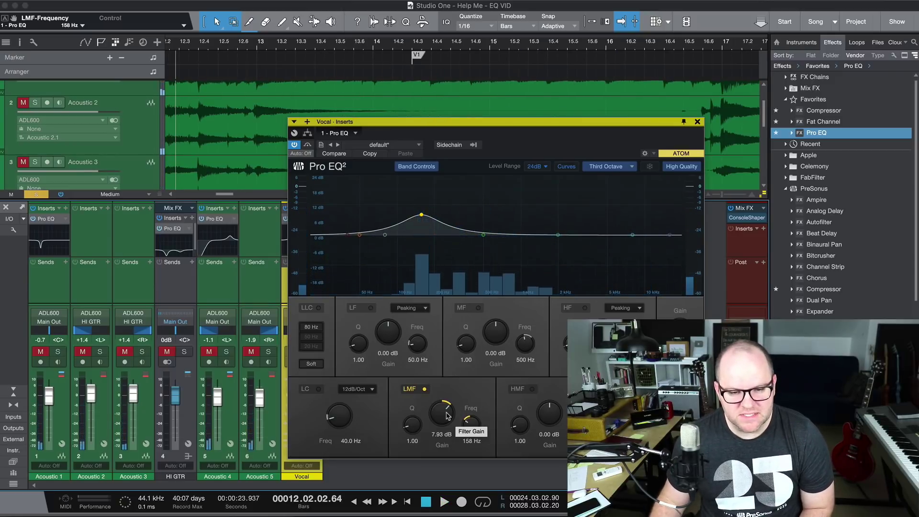
- Turn the Vocal's low-mid EQ band into a cut of about 4.55 dB while listening back
drag(446, 413, 512, 458)
key(space)
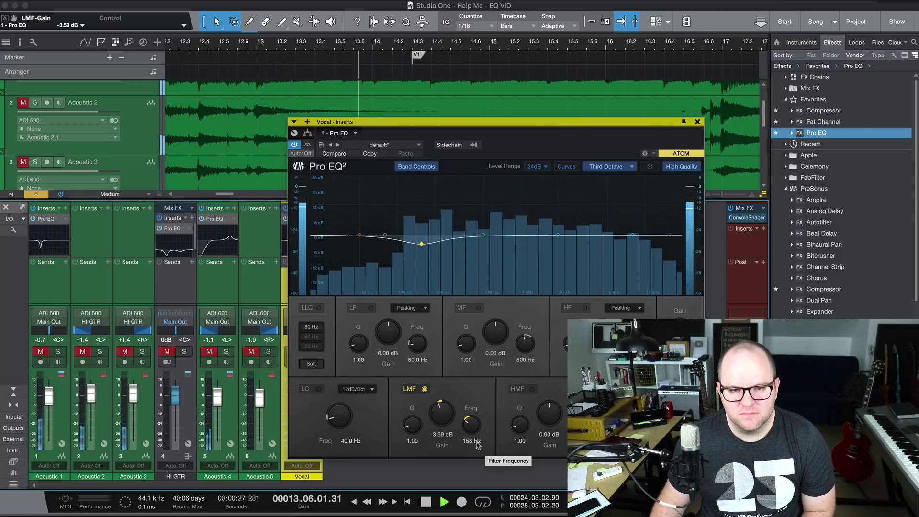
scroll(444, 416, down, 3)
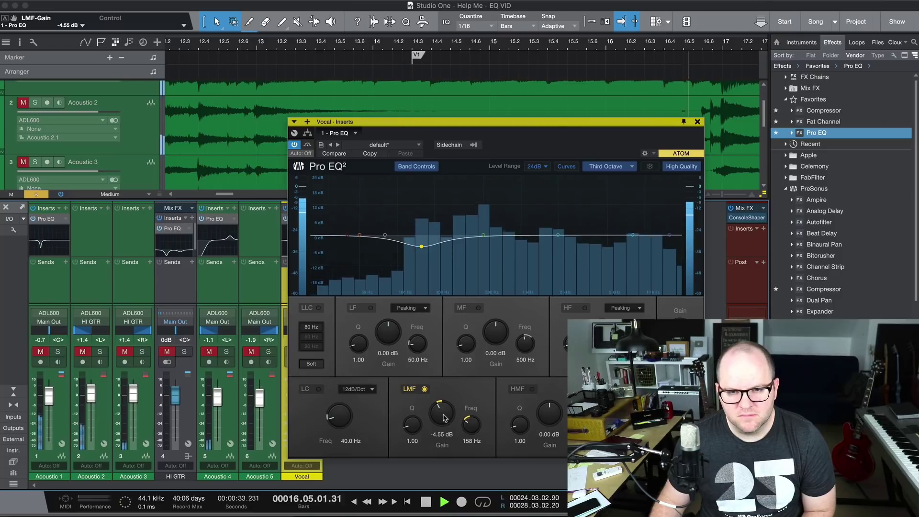
key(space)
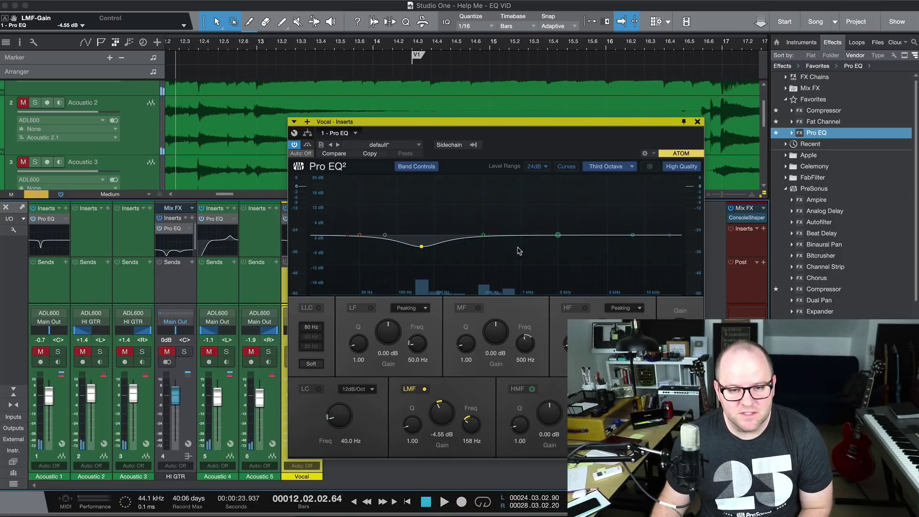
- Clear the Vocal solo and play the full mix from about bar 14 to judge the low-mid cut
key(s)
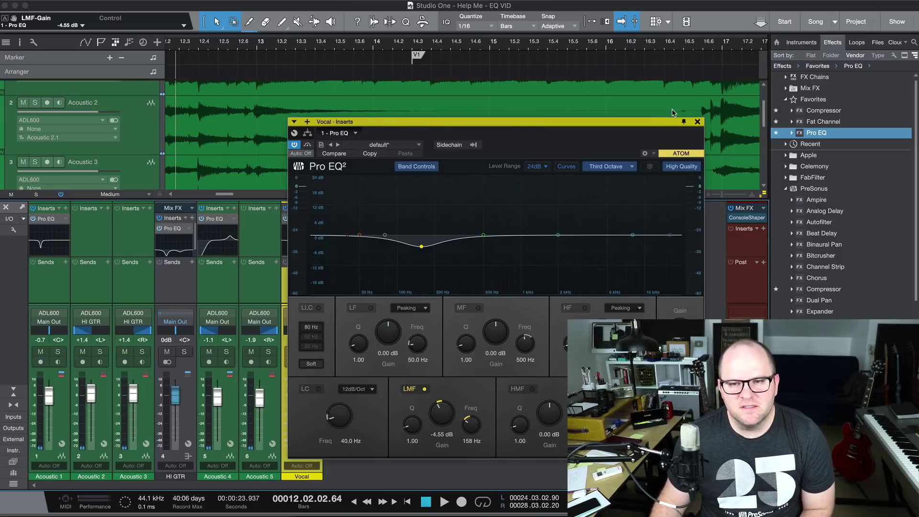
click(403, 42)
key(space)
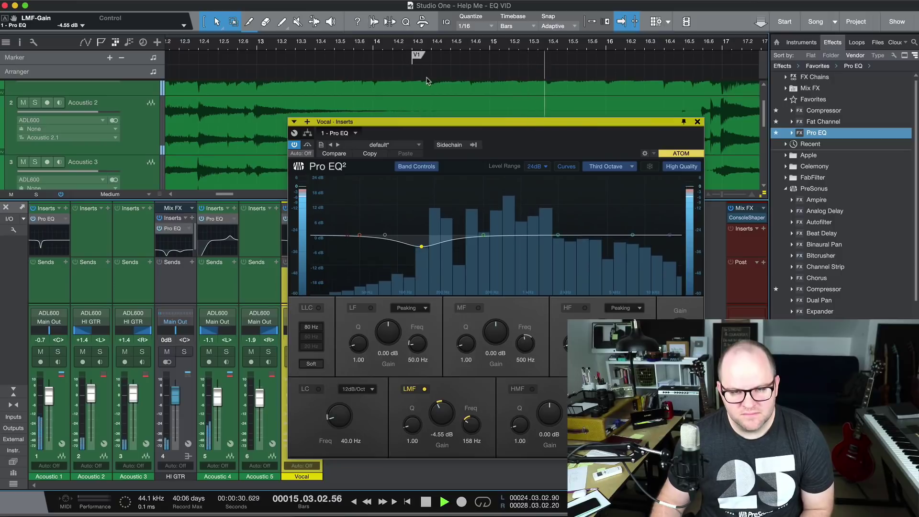
key(space)
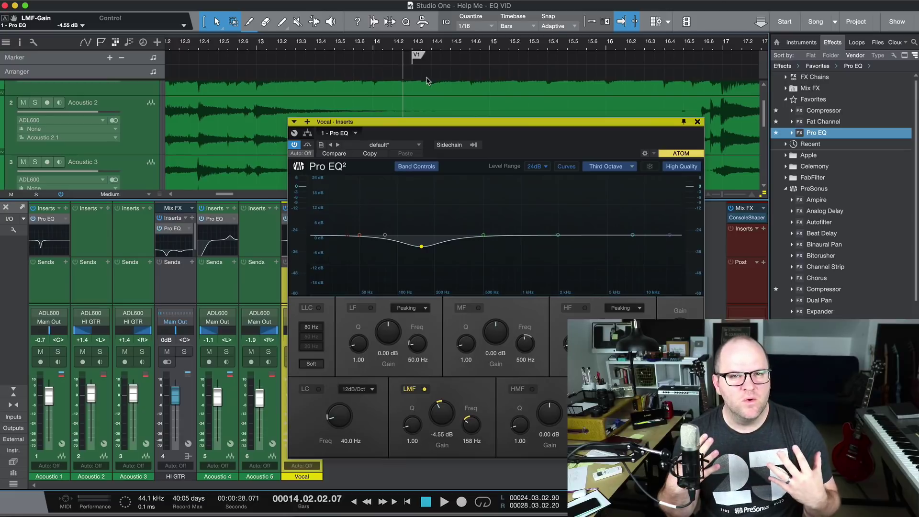
- Solo the Vocal again and play it repeatedly from just after the V1 marker
key(s)
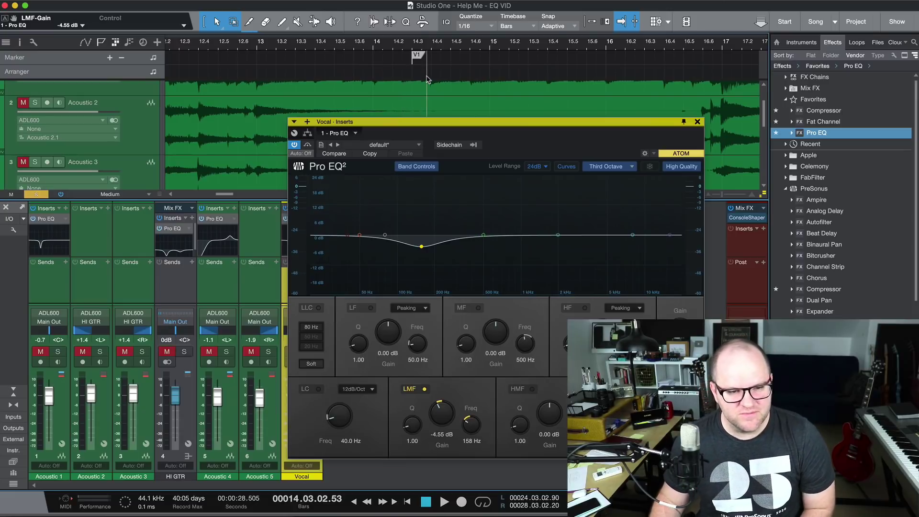
key(space)
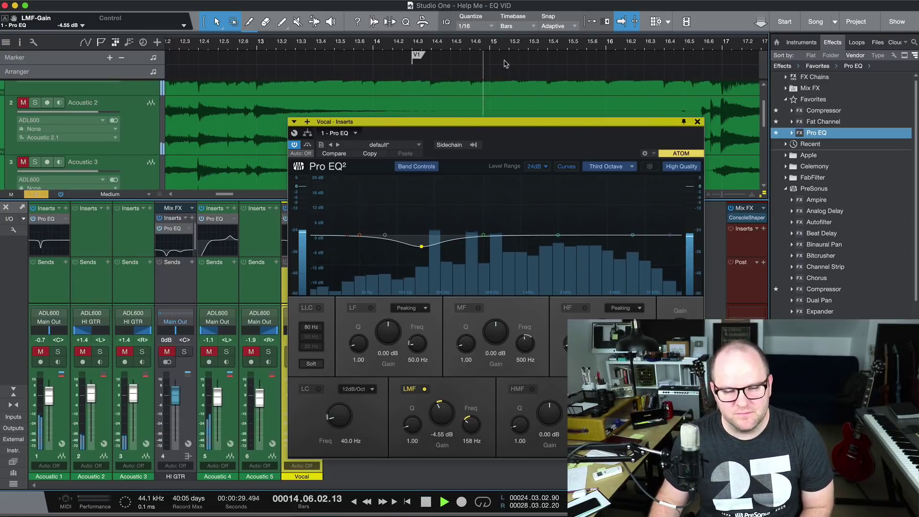
key(space)
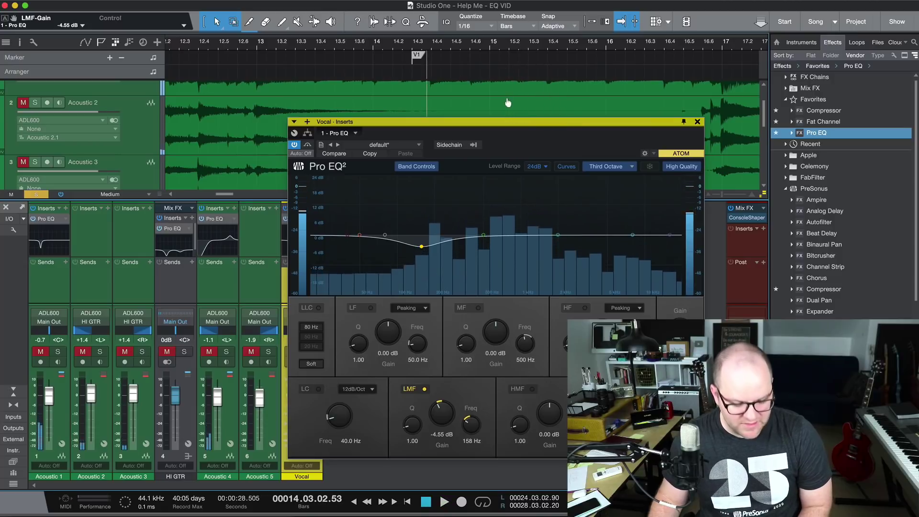
key(space)
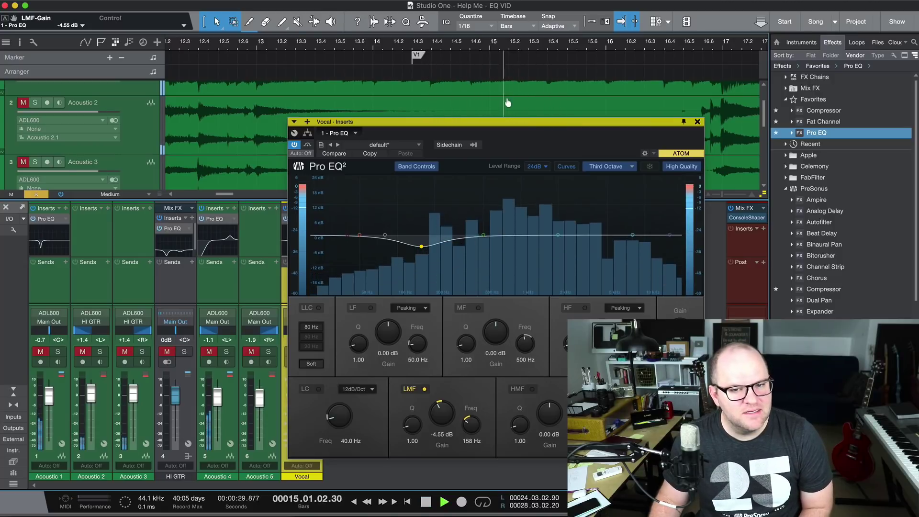
key(space)
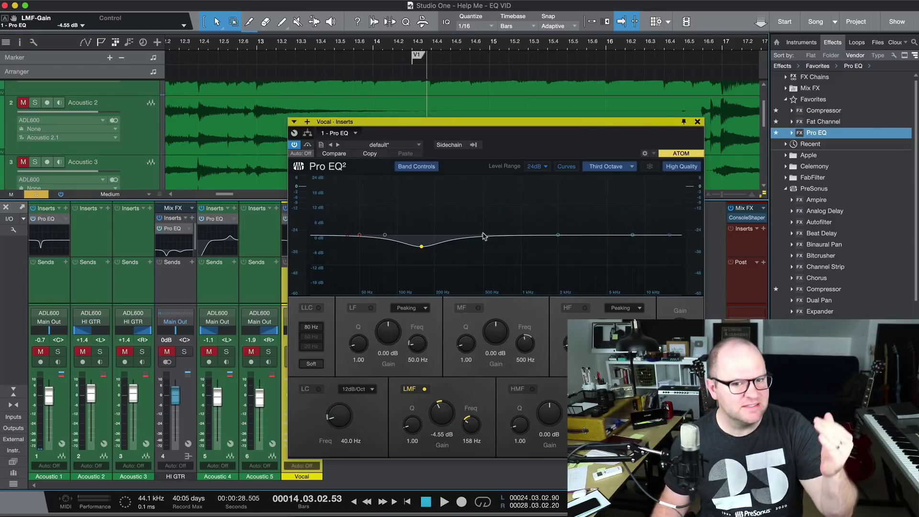
- Boost the Vocal's mid EQ band by about 11.31 dB at 586 Hz and move the EQ window clear of the arrangement
drag(483, 237, 496, 210)
drag(495, 127, 266, 76)
drag(268, 158, 264, 156)
key(space)
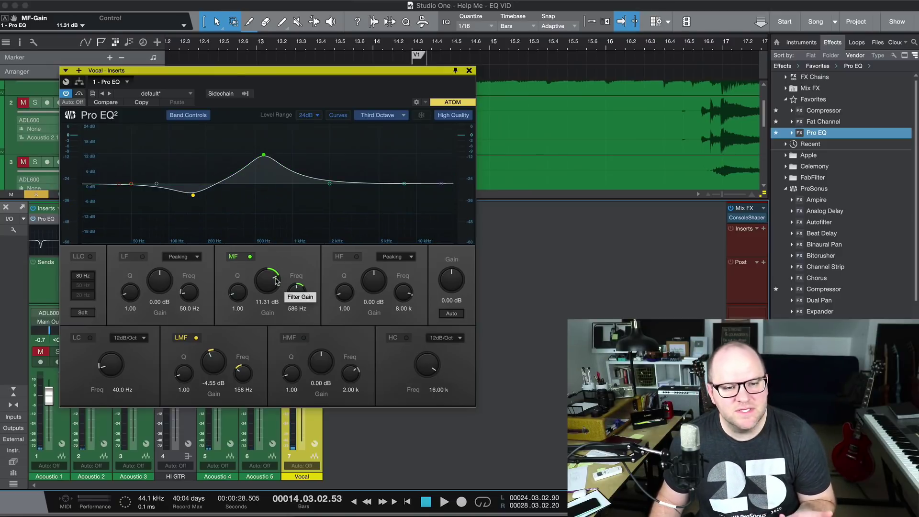
- Lower the Vocal's mid EQ band to a cut of about 4.05 dB during playback
drag(277, 281, 275, 286)
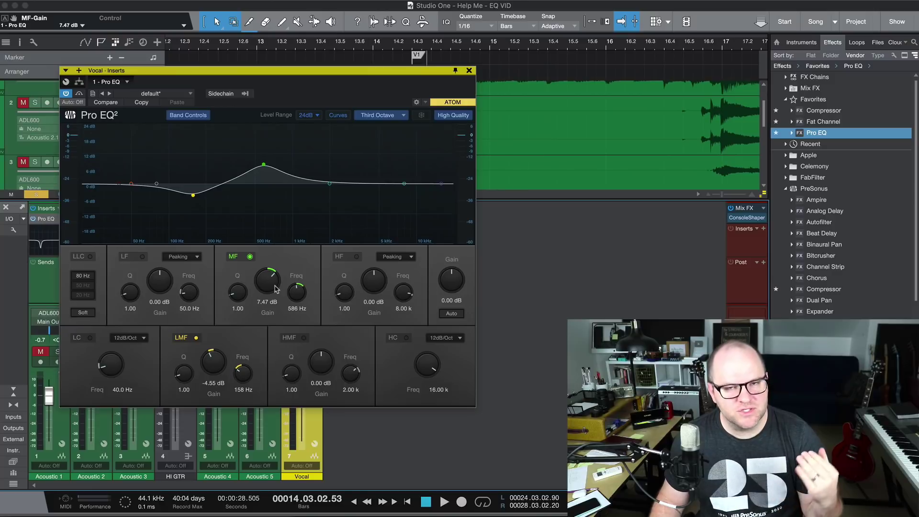
key(space)
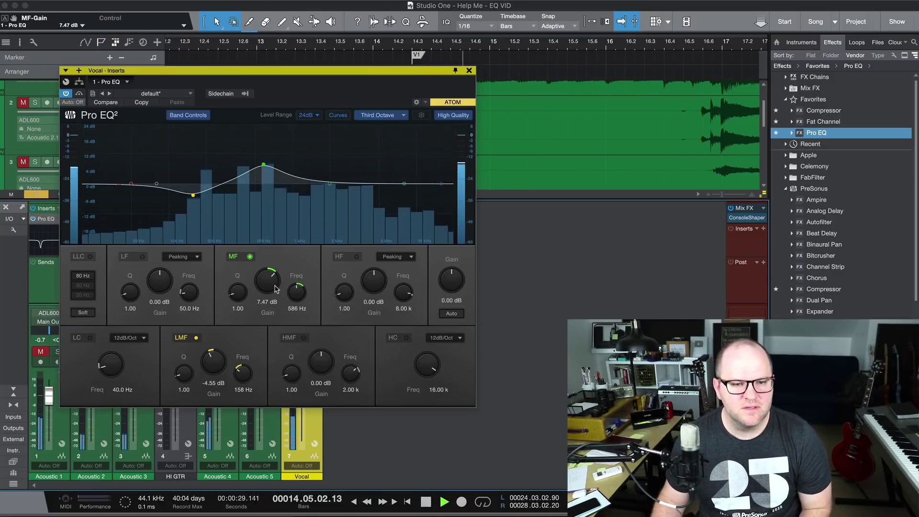
drag(276, 288, 277, 312)
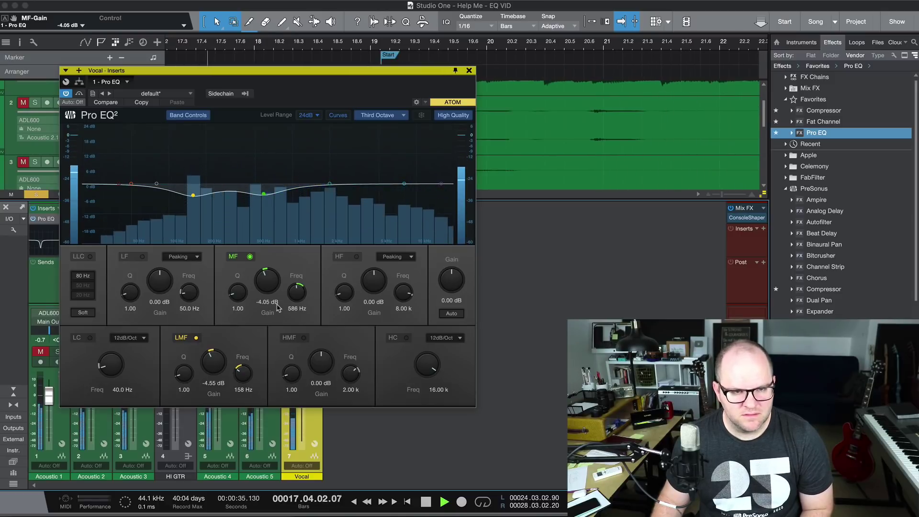
- Replay the soloed Vocal from about bar 14, close its Pro EQ window and clear the Vocal solo
key(space)
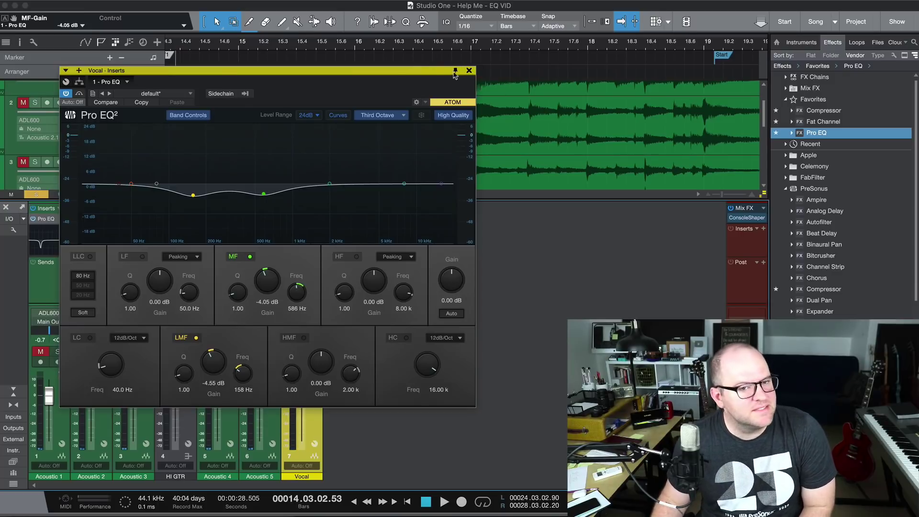
key(space)
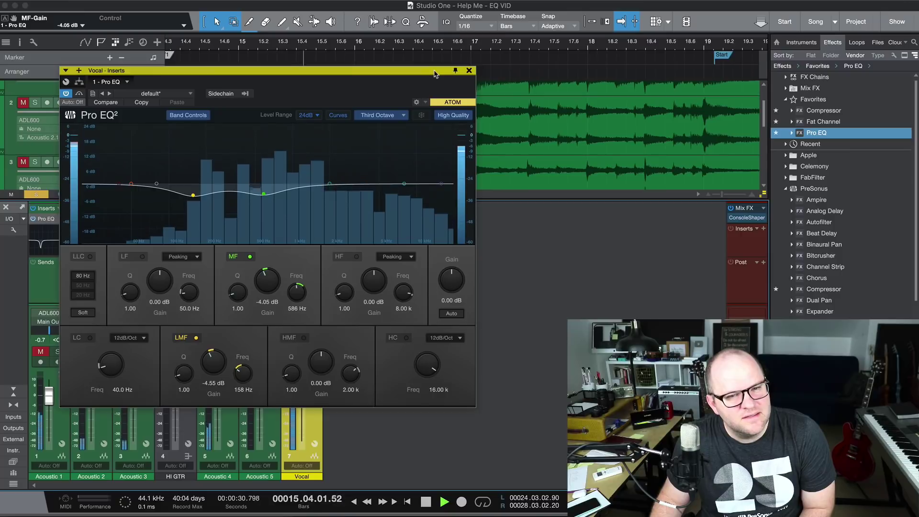
click(469, 71)
key(space)
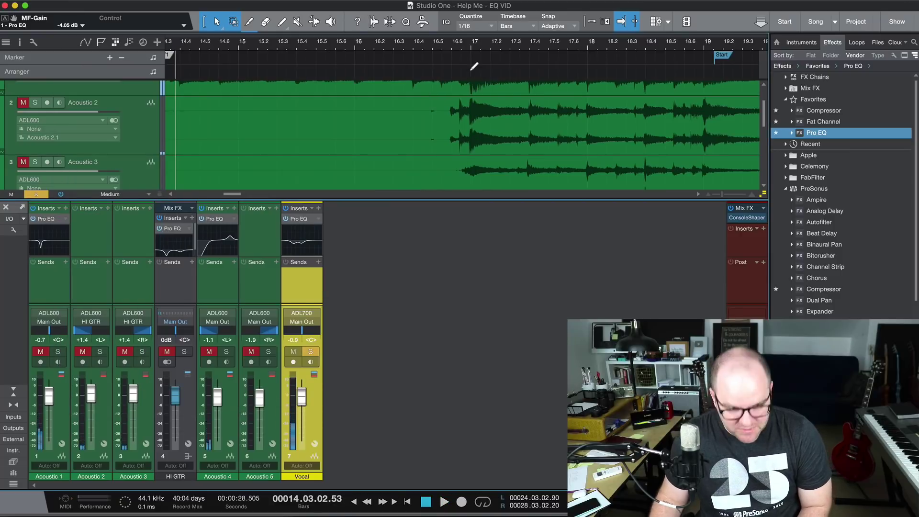
key(s)
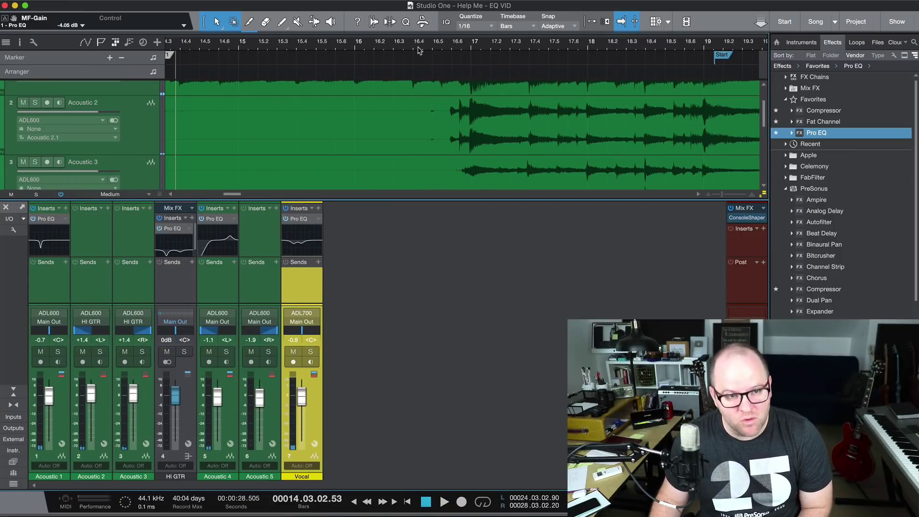
- Play the full mix from about bar 14 with the Vocal's Pro EQ active and bypassed to compare its effect
key(space)
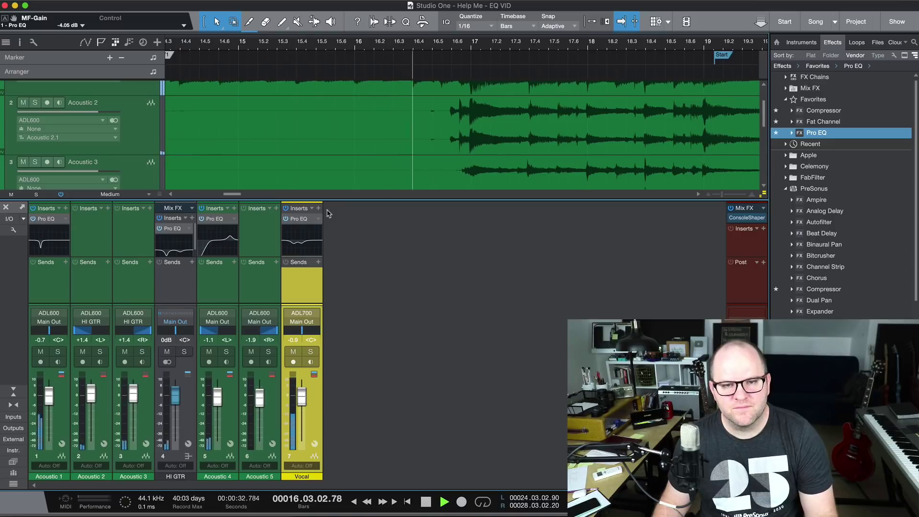
key(space)
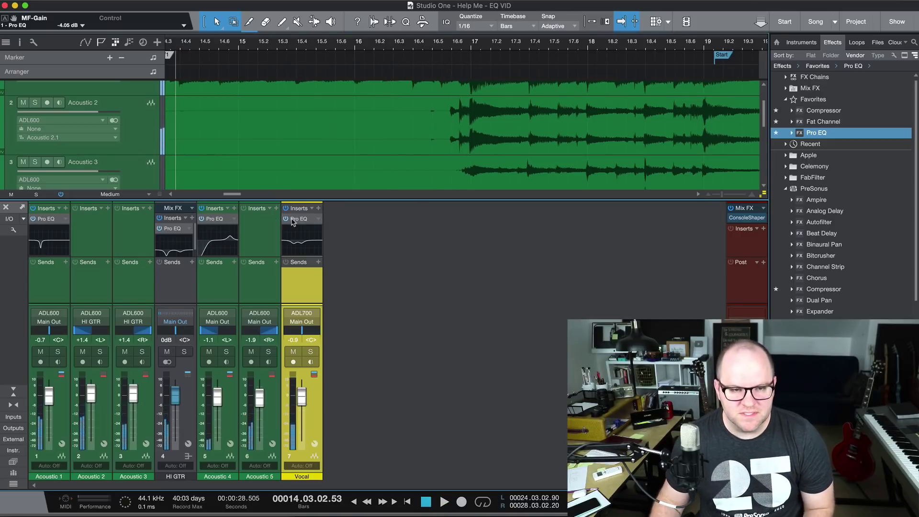
click(286, 219)
key(space)
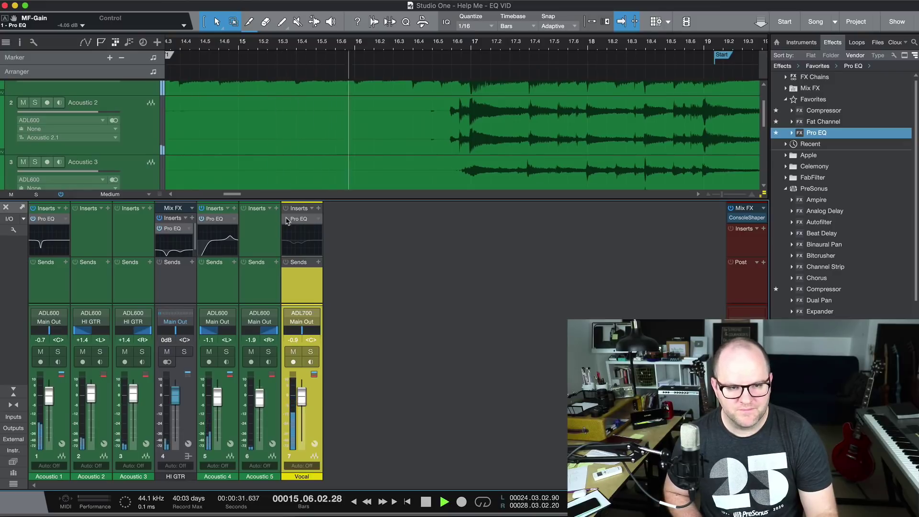
key(space)
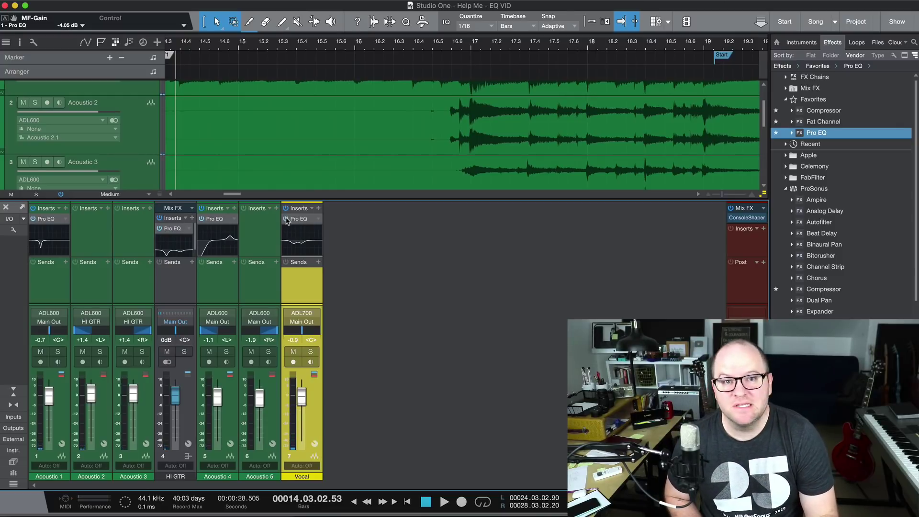
key(space)
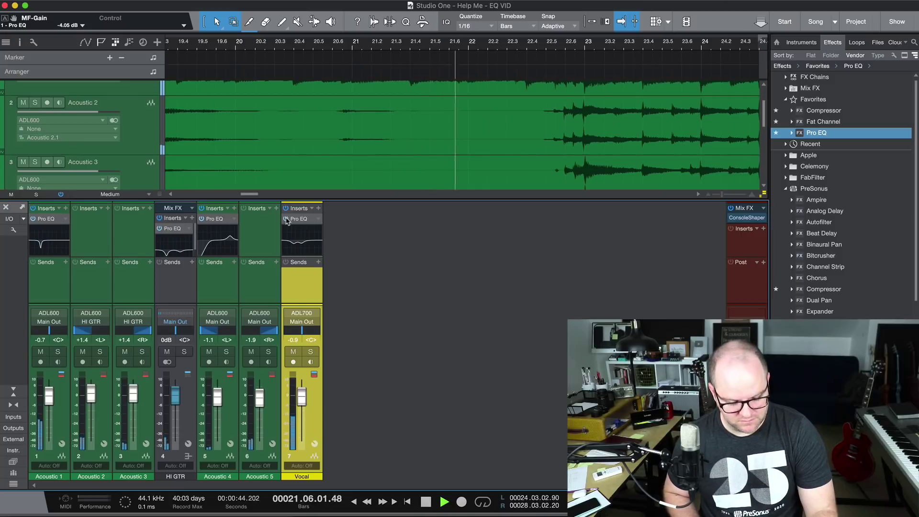
key(space)
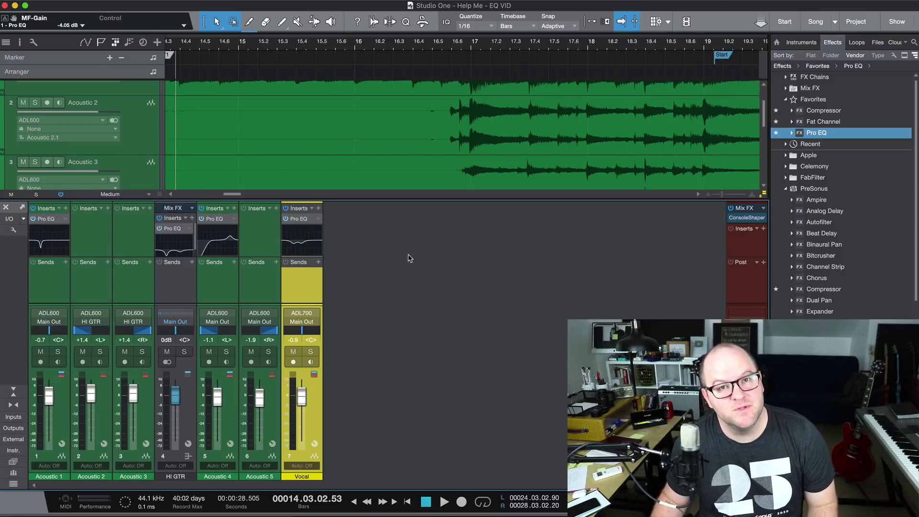
- Hide the mixer console to view all tracks in the arrangement and bring the console back
key(F3)
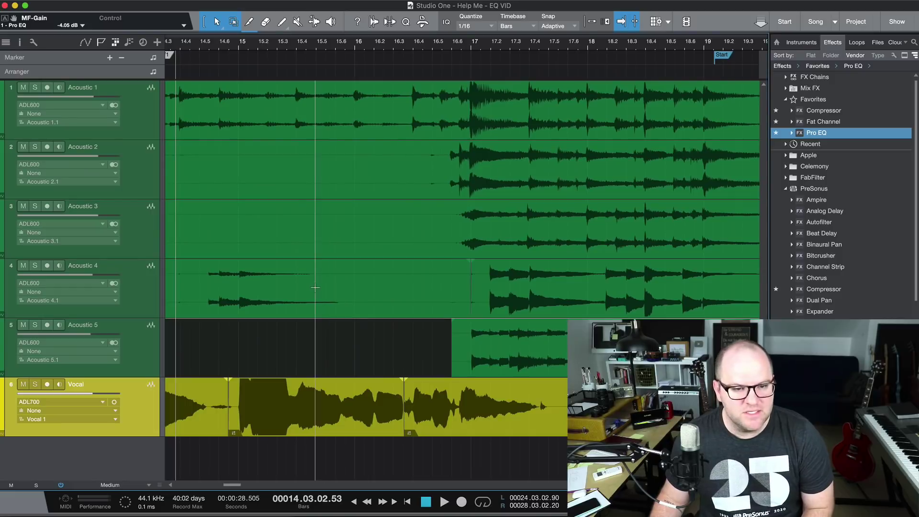
key(F3)
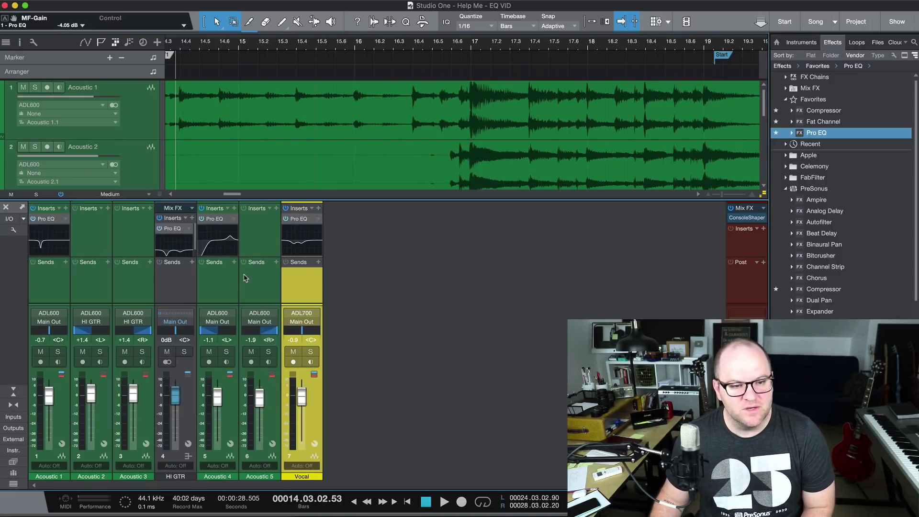